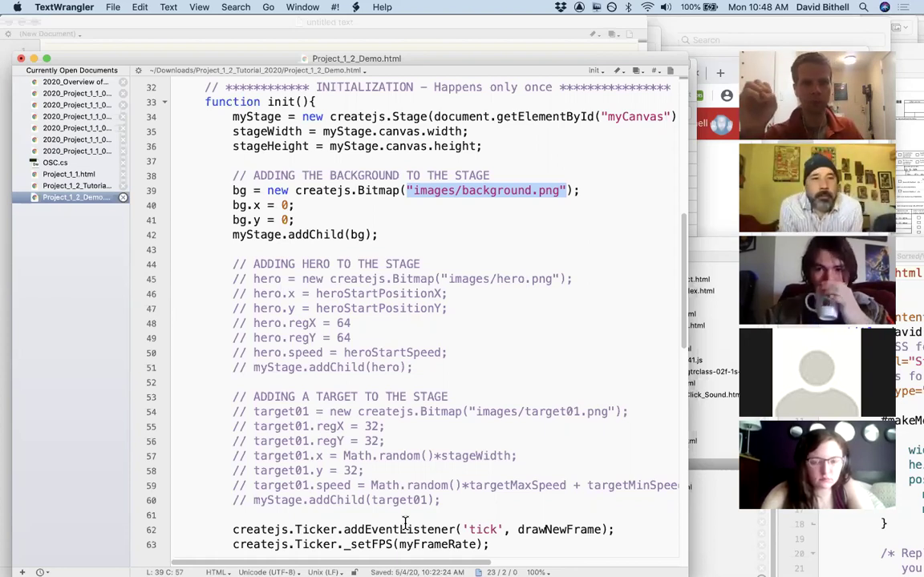
Switch to Finder and widen the file column of the Project_1_2_Tutorial_2020 folder to show its full file names
mouse_move(87, 566)
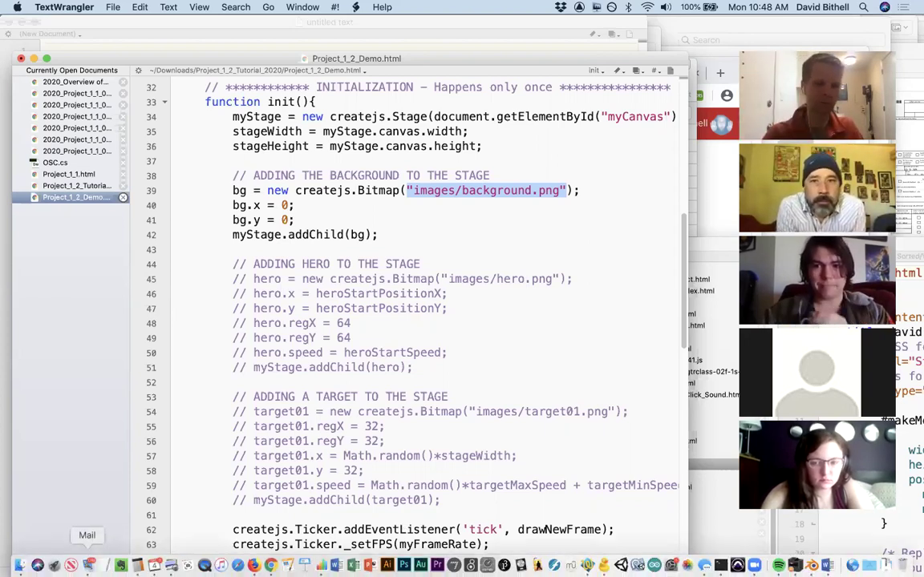
left_click(19, 566)
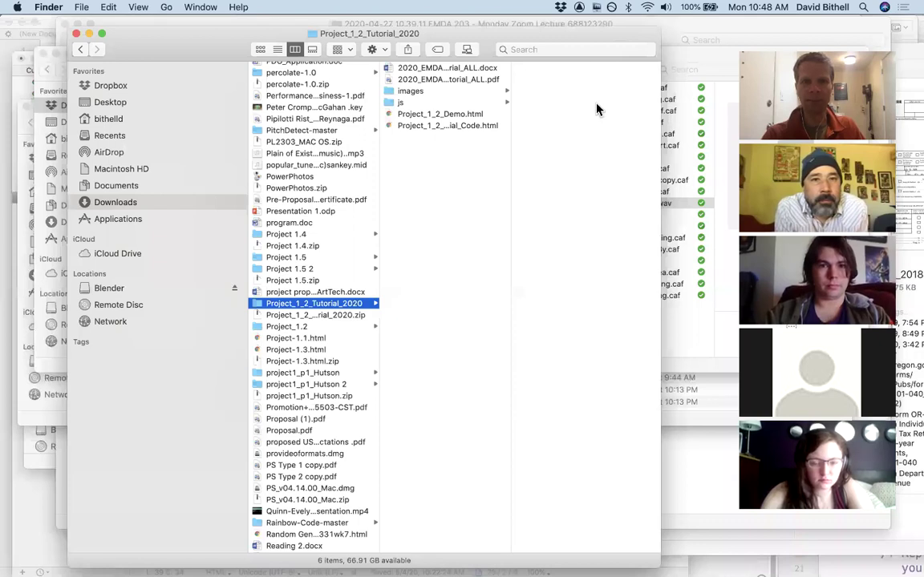
left_click_drag(561, 34, 539, 70)
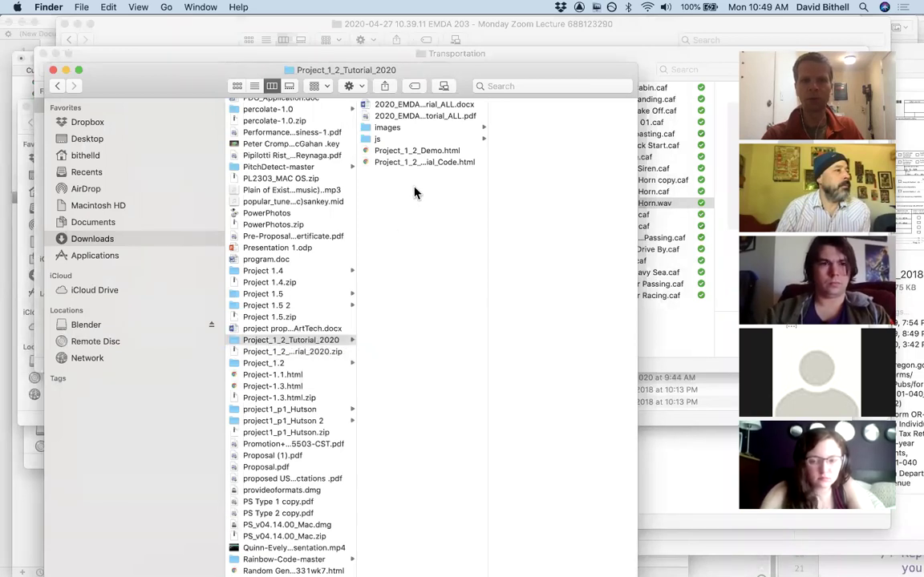
left_click_drag(372, 170, 383, 109)
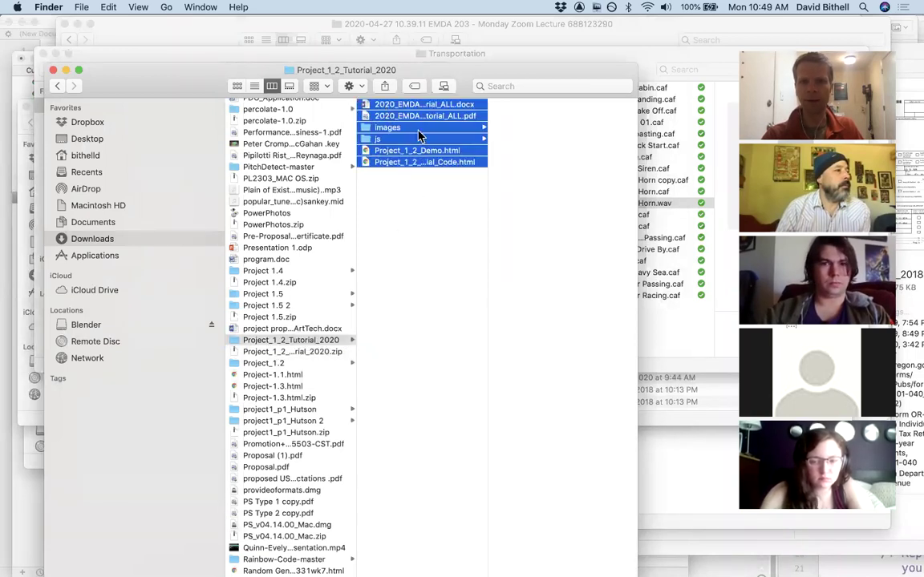
left_click_drag(486, 201, 528, 198)
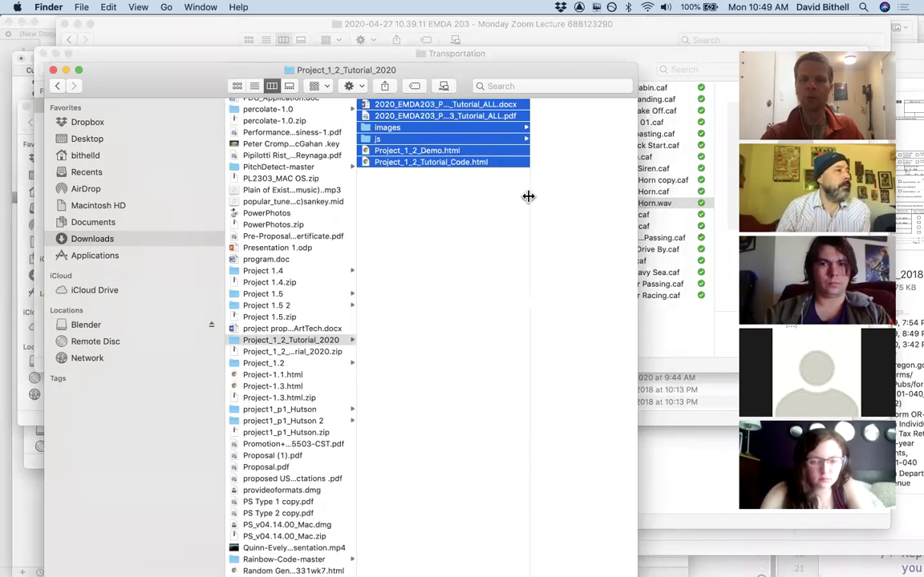
left_click(414, 220)
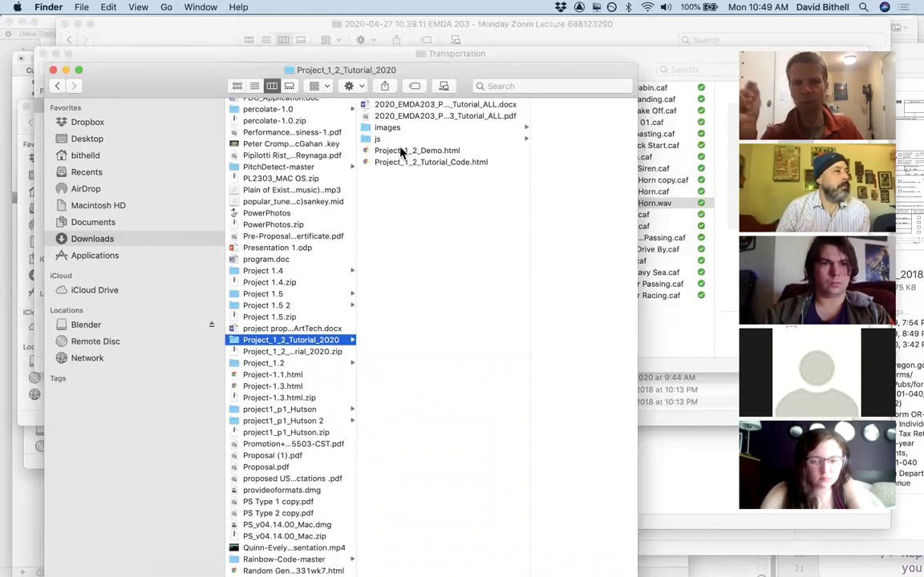
Examine the contents of the images and js folders inside Project_1_2_Tutorial_2020
left_click(427, 164)
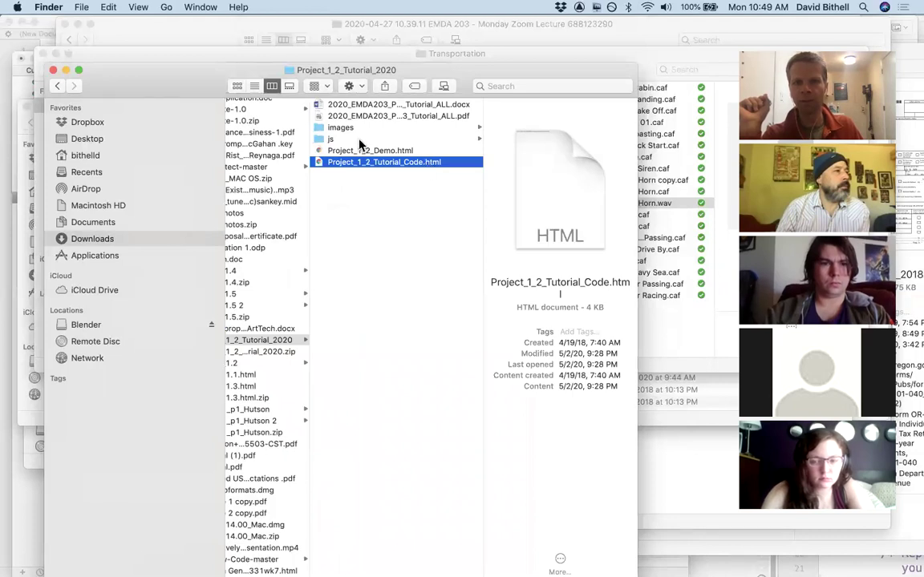
left_click(359, 139)
left_click(328, 128)
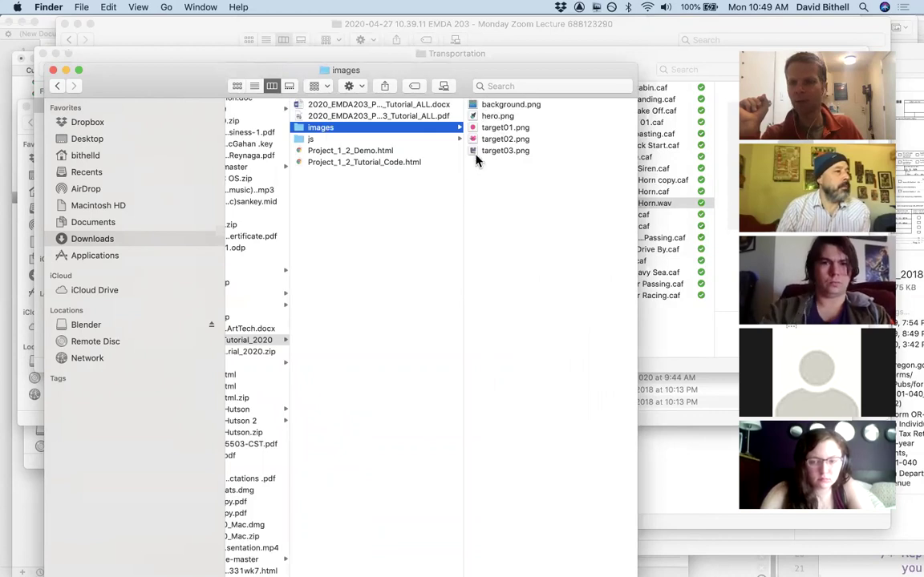
left_click(313, 140)
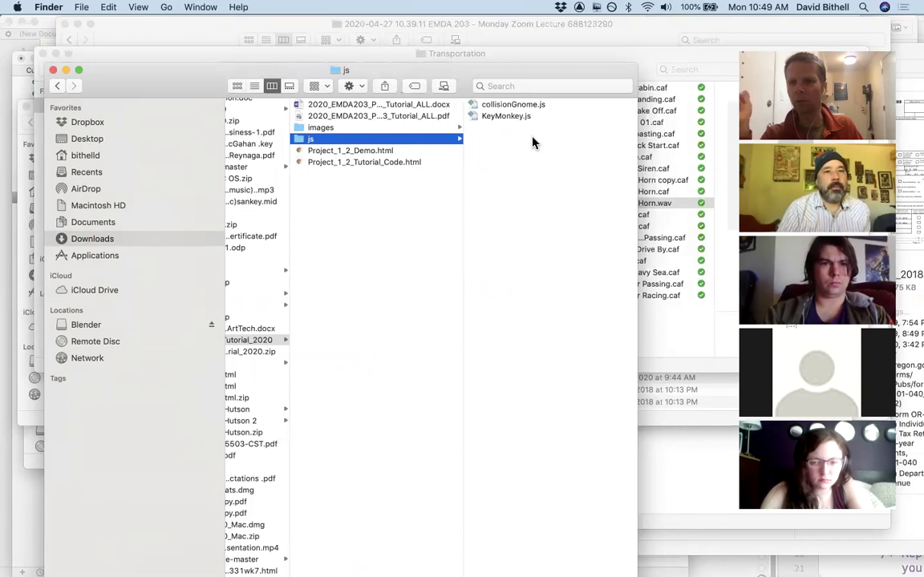
left_click_drag(532, 142, 513, 110)
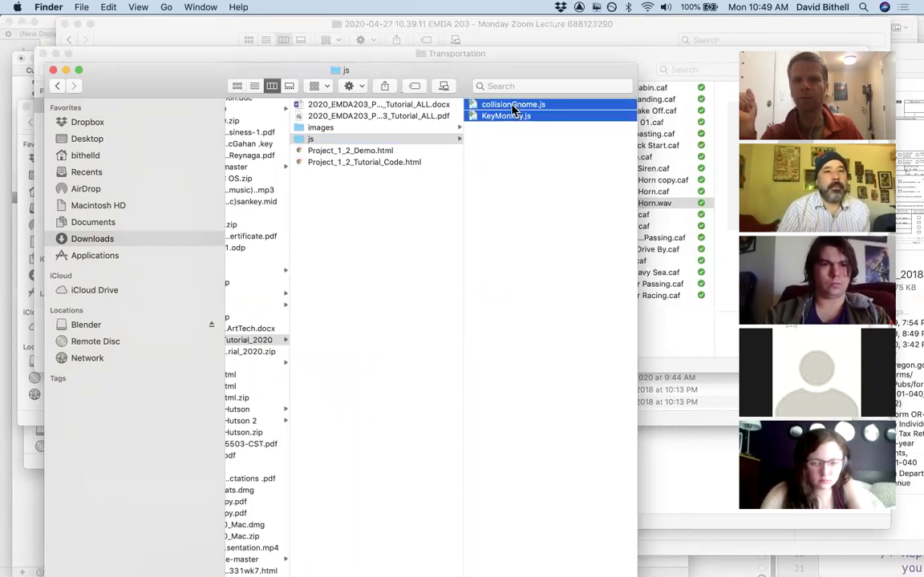
left_click(505, 151)
left_click(501, 116)
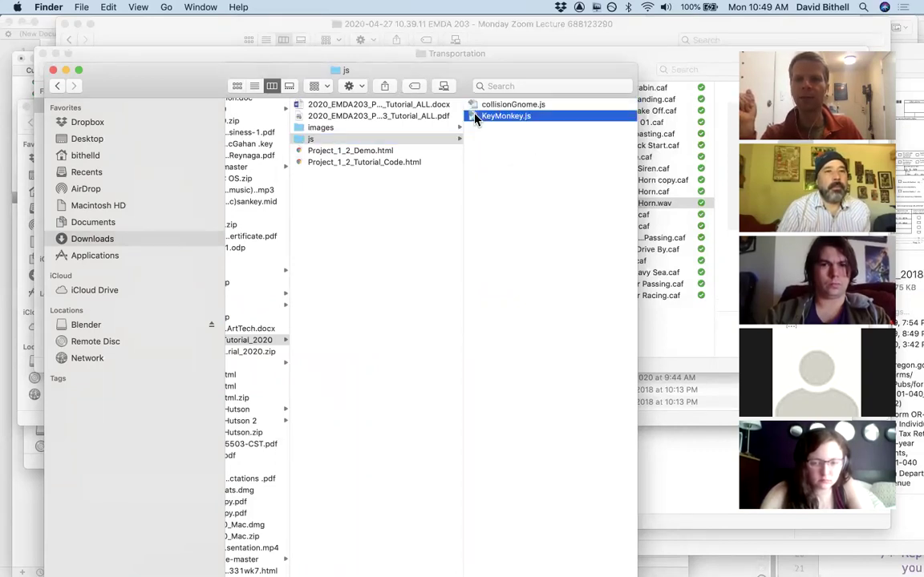
scroll(424, 177, "left", 3)
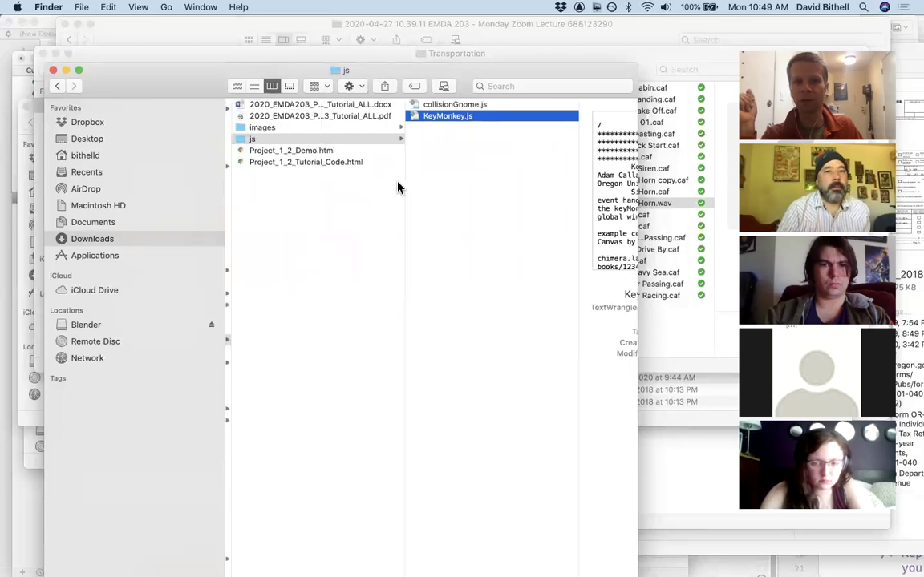
scroll(353, 222, "left", 3)
left_click(413, 189)
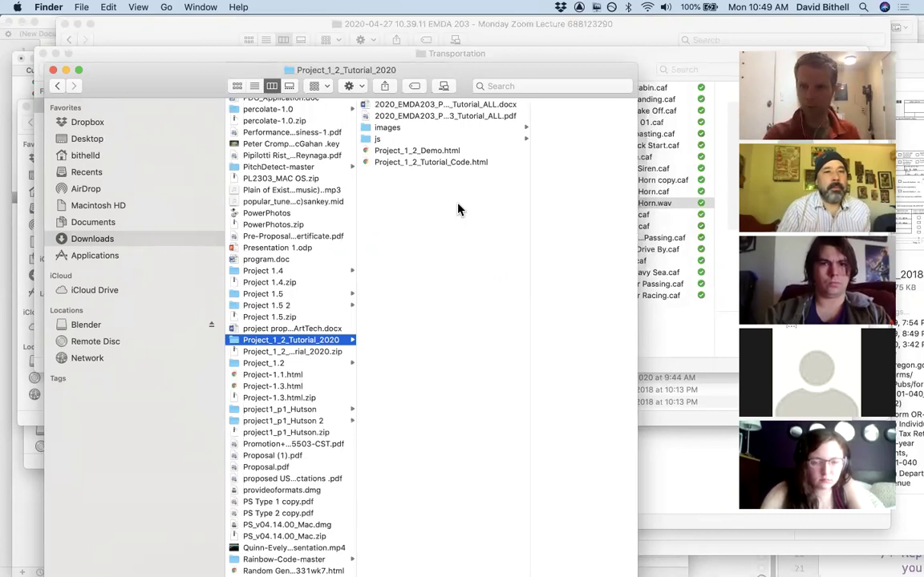
Switch to Cyberduck and upload the local Project_1_2_Tutorial_2020 folder into the EMDA203-S2020 directory on the web server
mouse_move(737, 565)
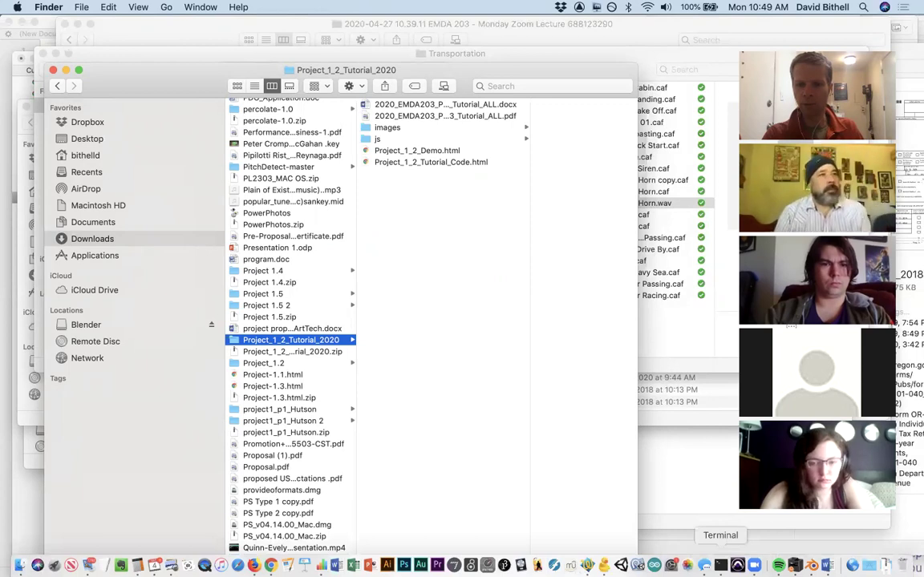
left_click(586, 566)
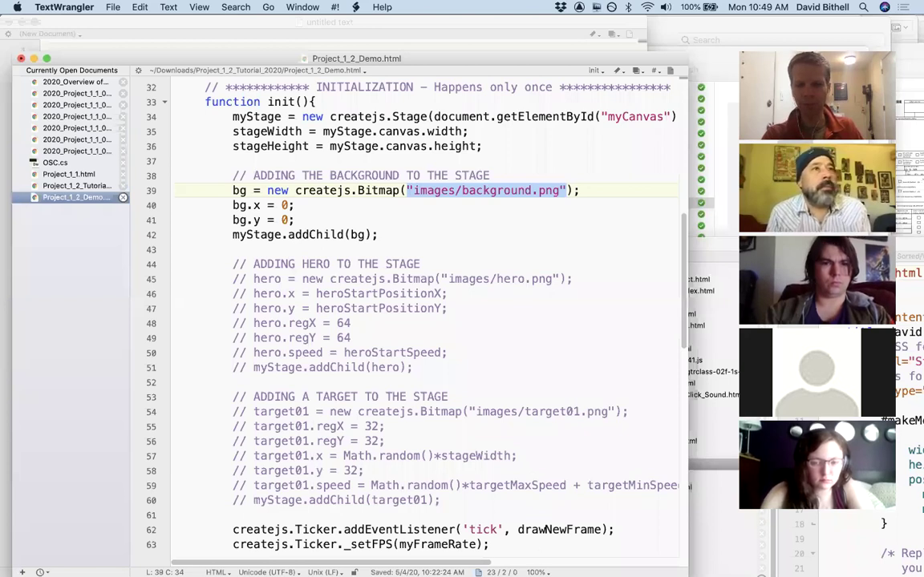
key("super+Tab")
left_click(602, 566)
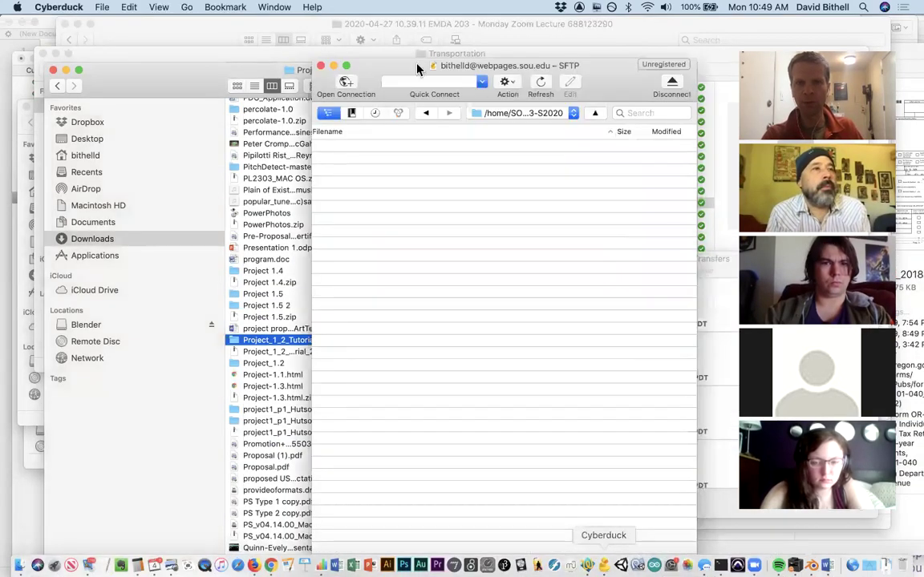
left_click_drag(374, 61, 486, 78)
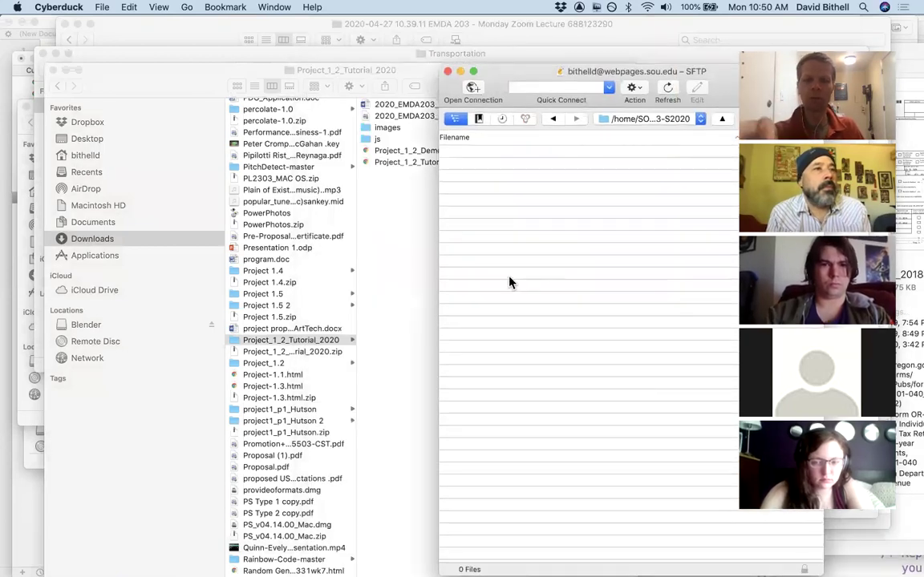
left_click_drag(245, 342, 521, 219)
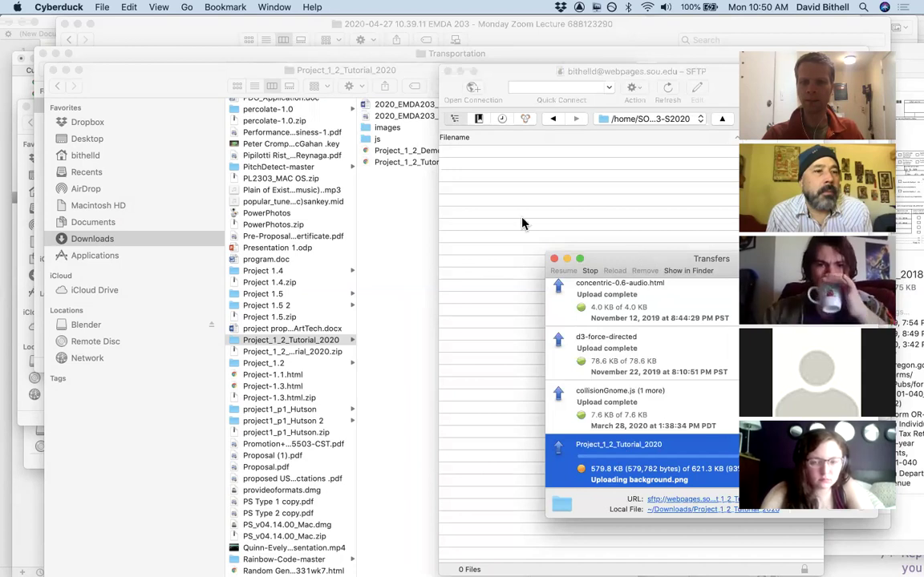
Expand the uploaded Project_1_2_Tutorial_2020 folder on the server and check its images subfolder
left_click_drag(418, 204, 172, 163)
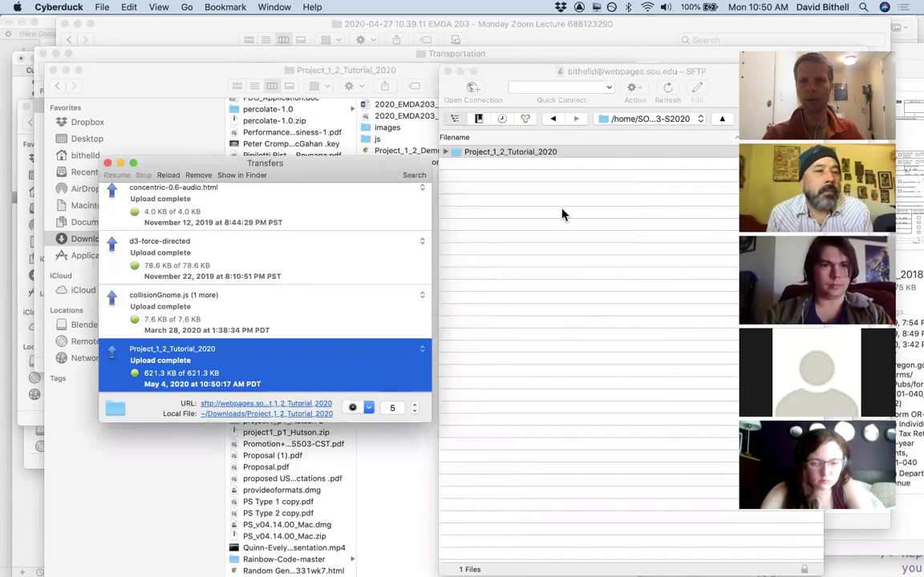
left_click(651, 156)
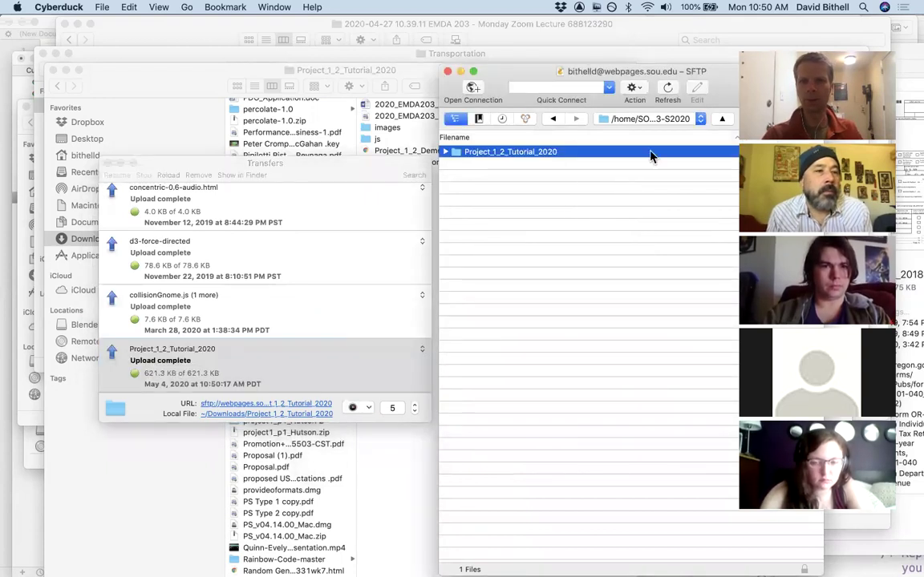
left_click(446, 153)
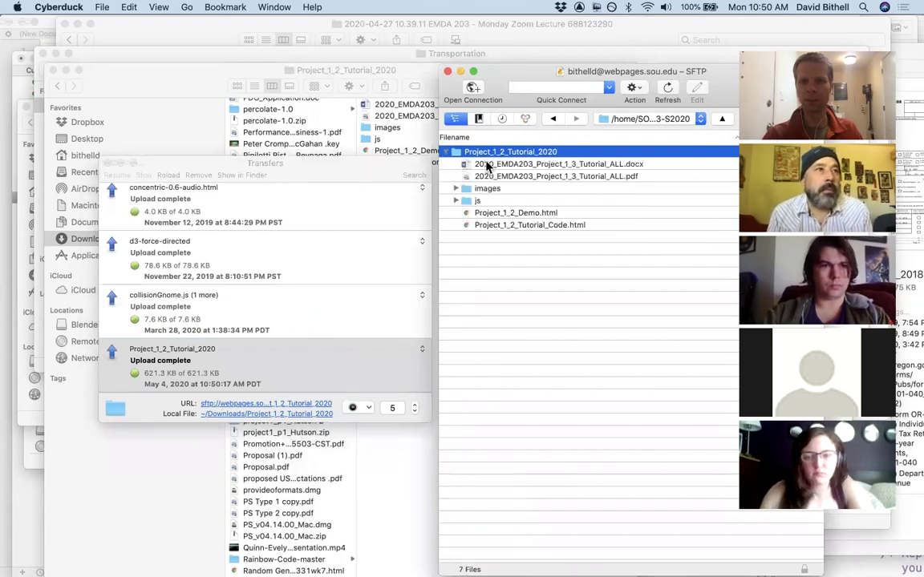
left_click(456, 189)
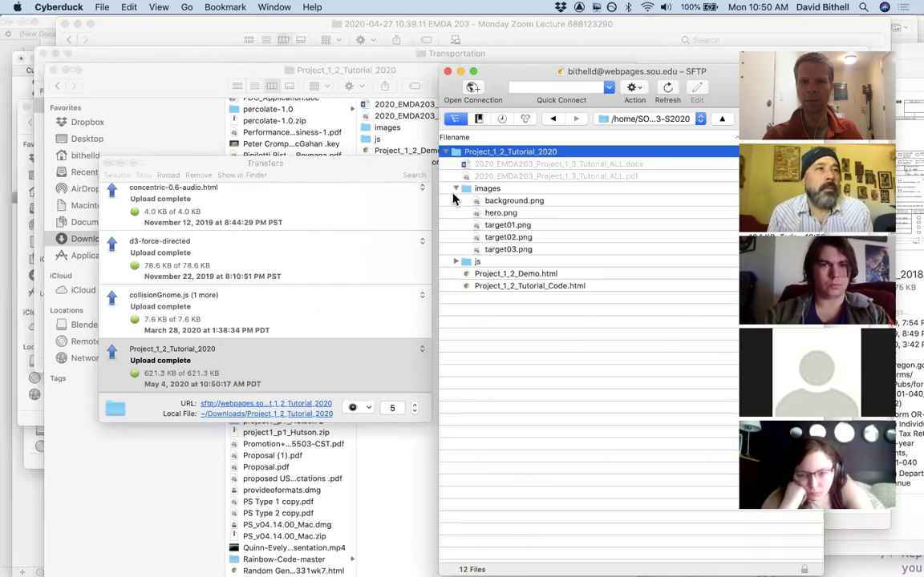
left_click(456, 189)
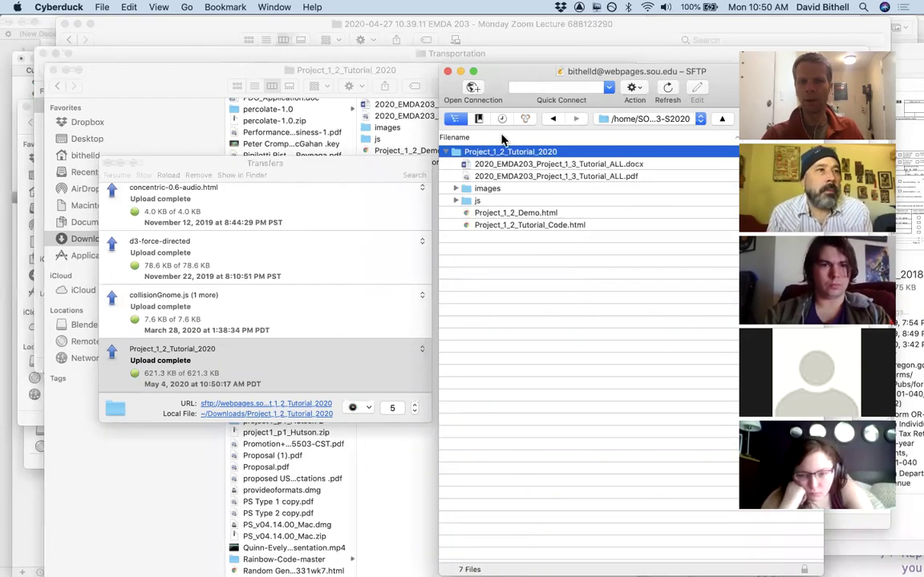
Select Project_1_2_Tutorial_Code.html on the server and widen the remote browser window to show the full modified dates
left_click_drag(487, 69, 442, 71)
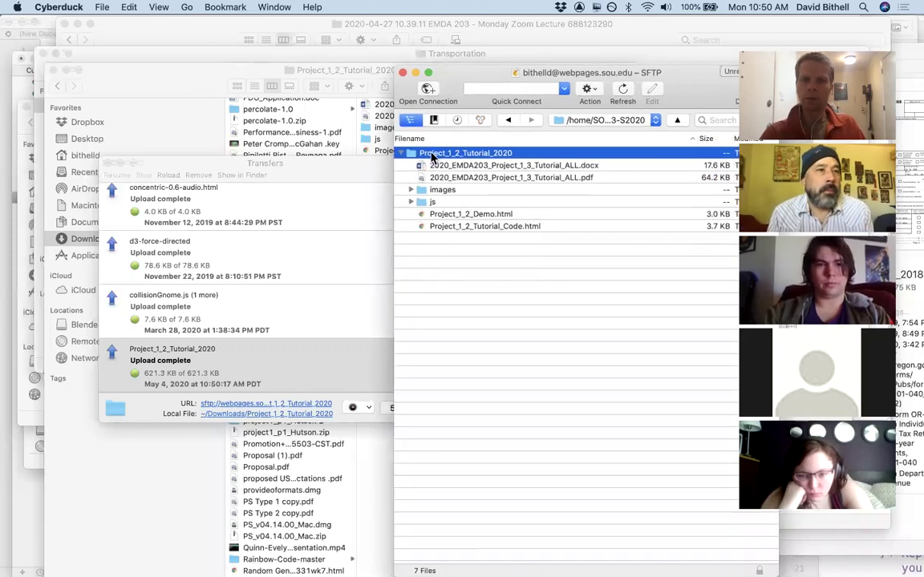
left_click(450, 216)
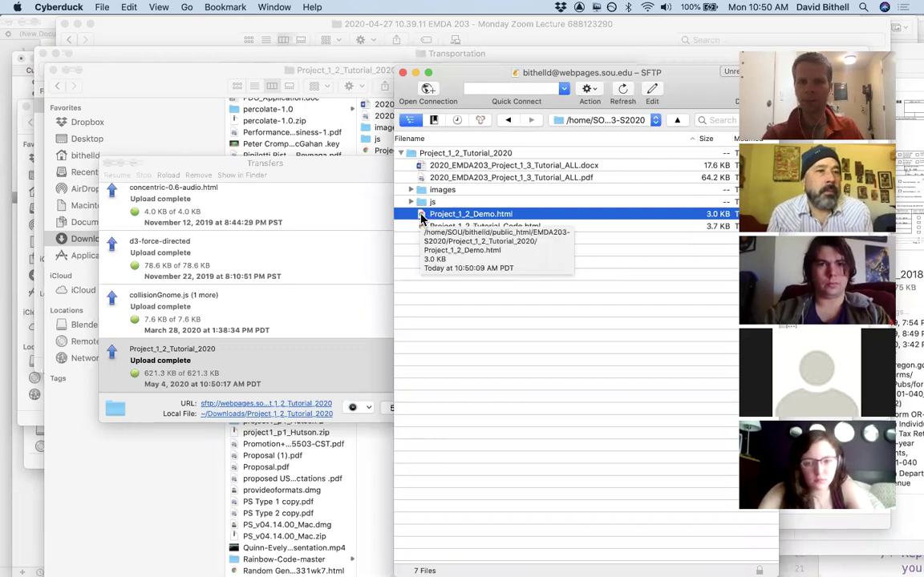
left_click(421, 226)
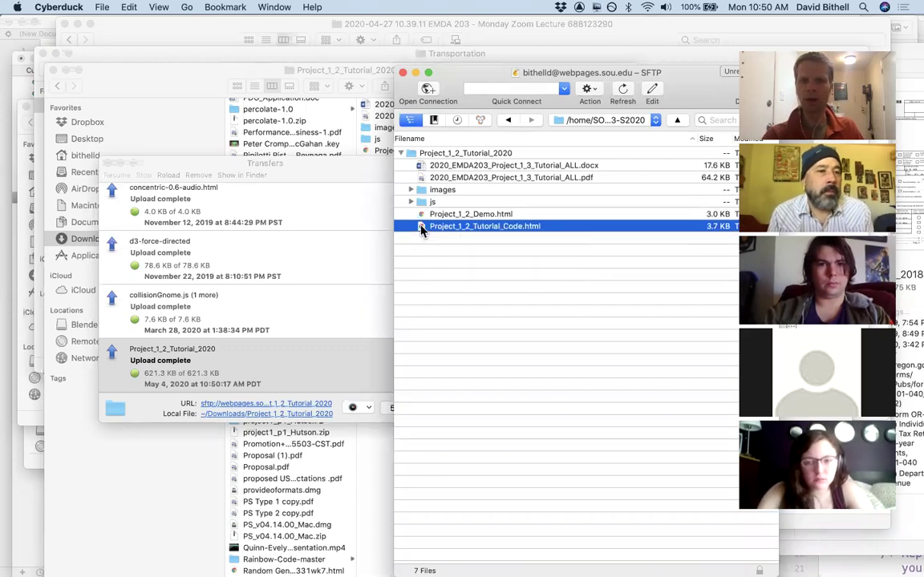
left_click_drag(468, 78, 376, 78)
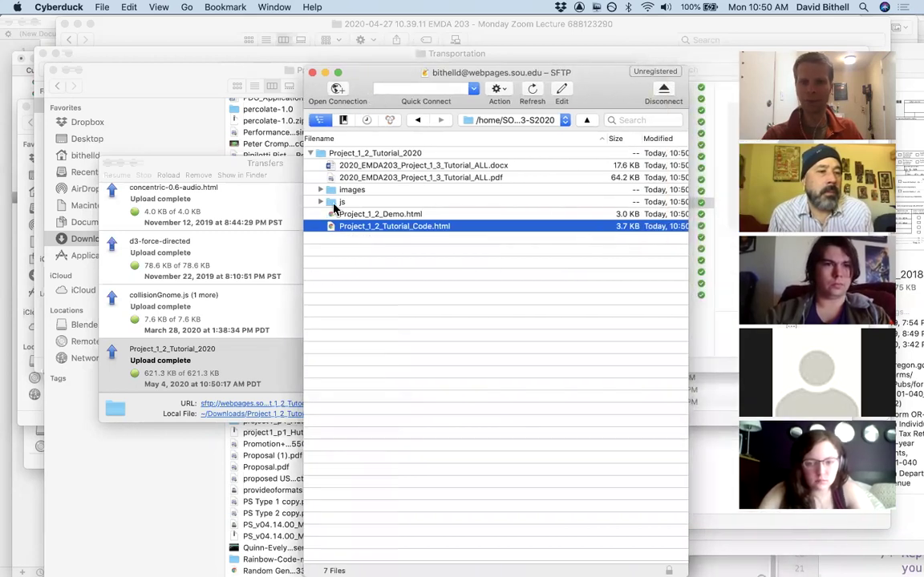
left_click_drag(531, 74, 509, 91)
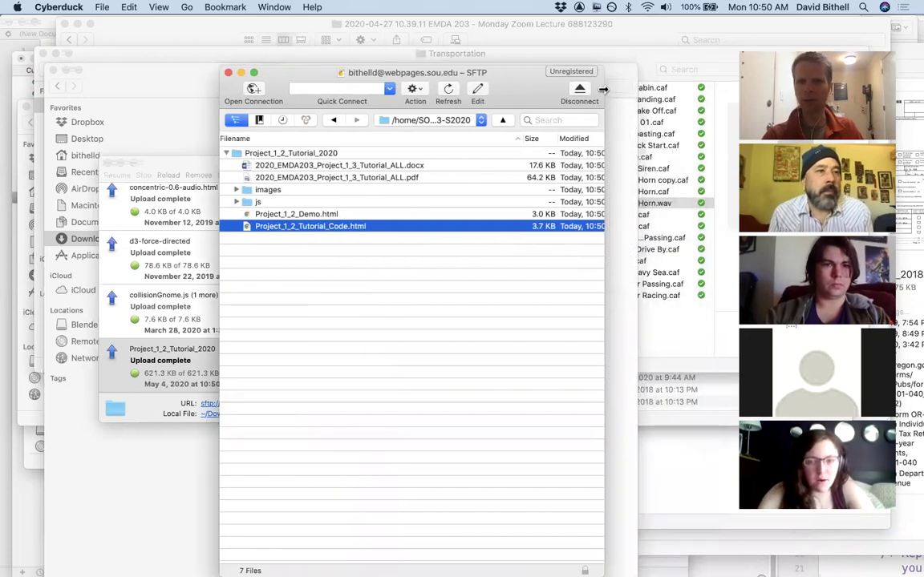
left_click_drag(666, 91, 687, 91)
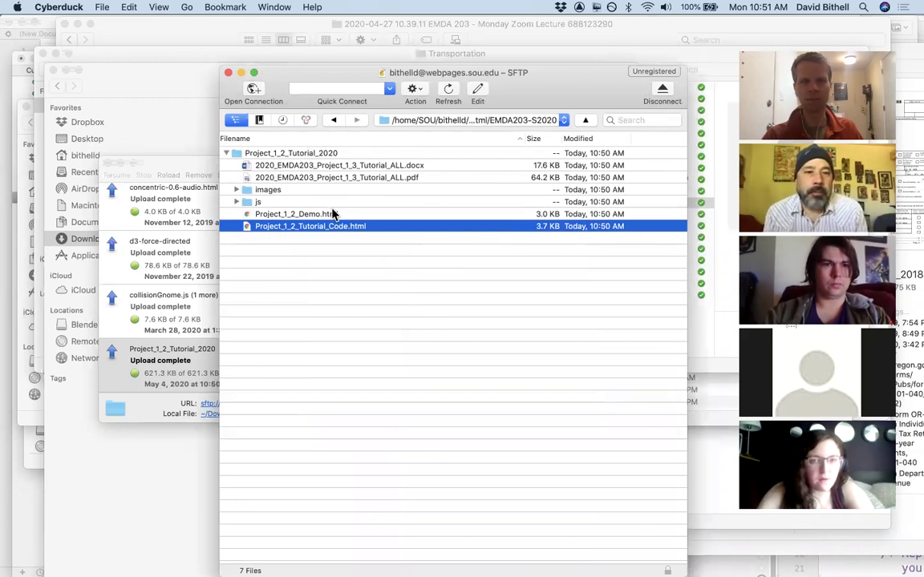
right_click(248, 229)
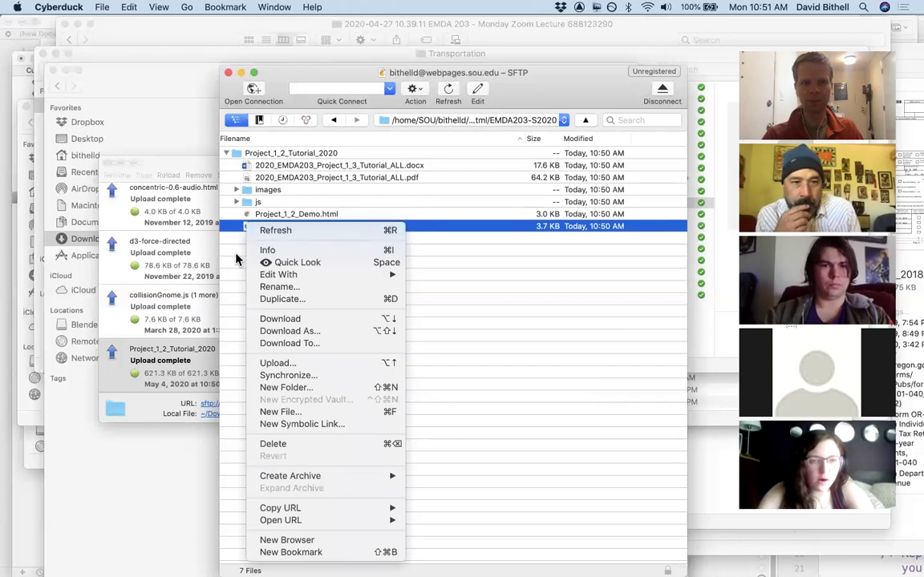
mouse_move(291, 514)
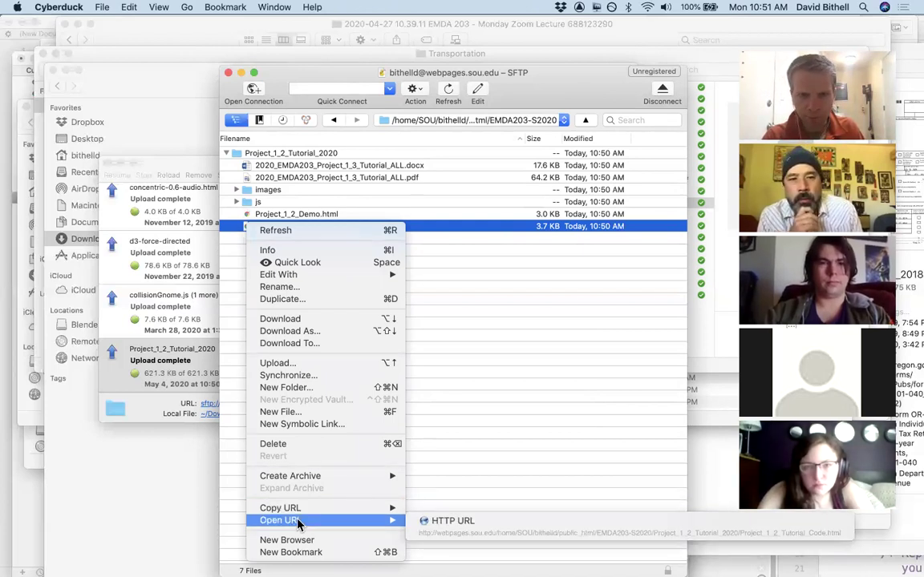
left_click(462, 465)
left_click(248, 246)
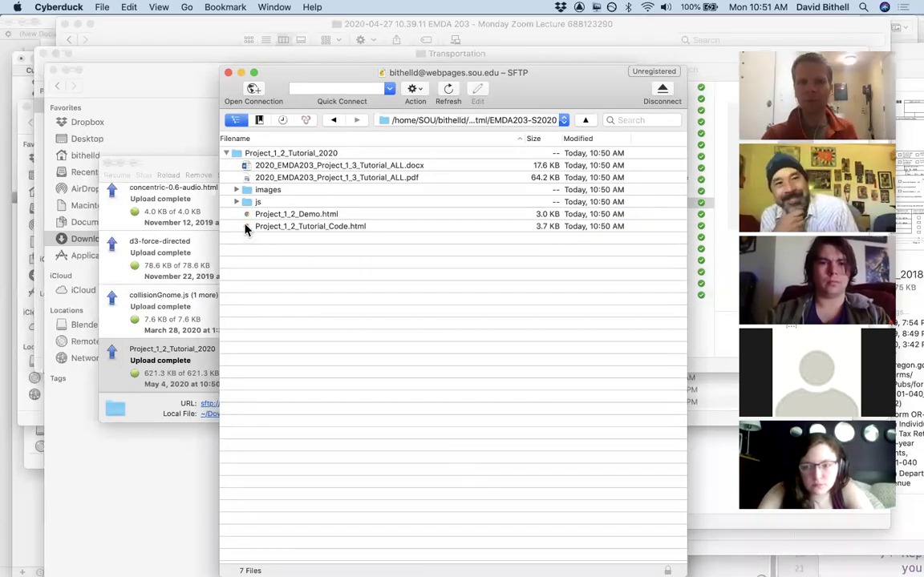
Copy the HTTP URL of Project_1_2_Tutorial_Code.html on the server
left_click(247, 226)
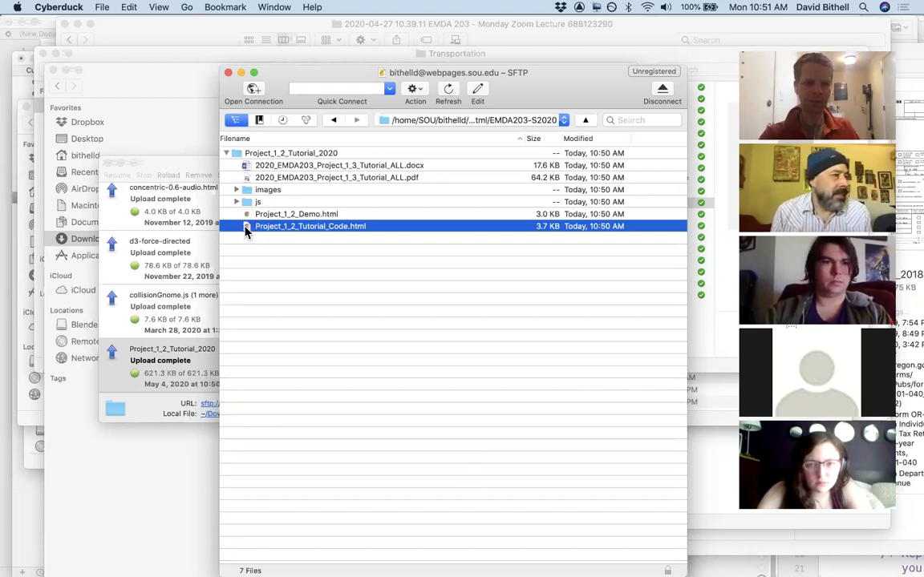
right_click(246, 232)
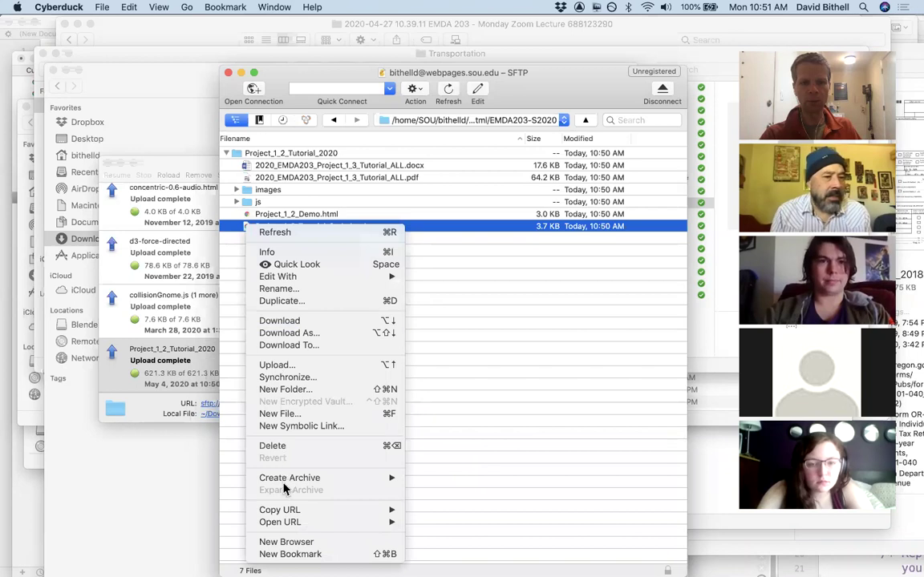
mouse_move(288, 510)
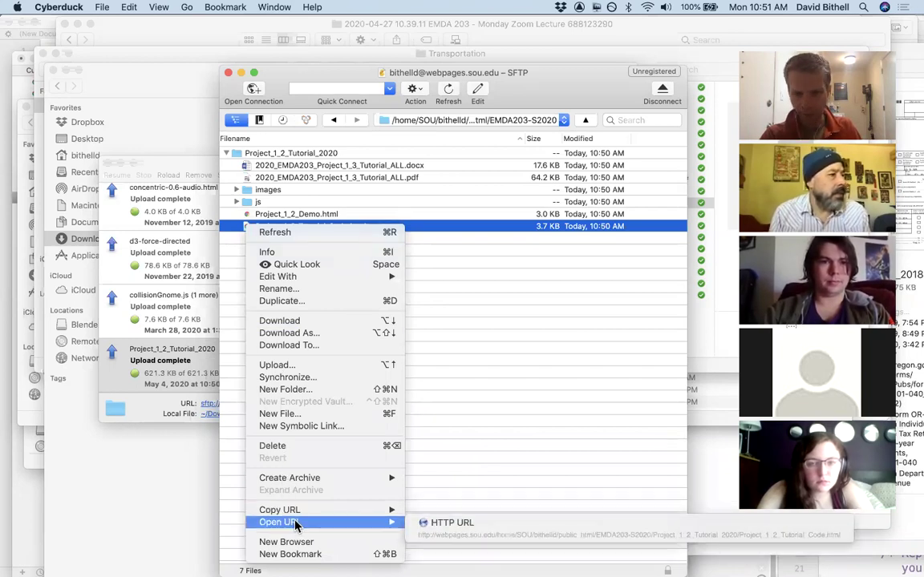
mouse_move(377, 510)
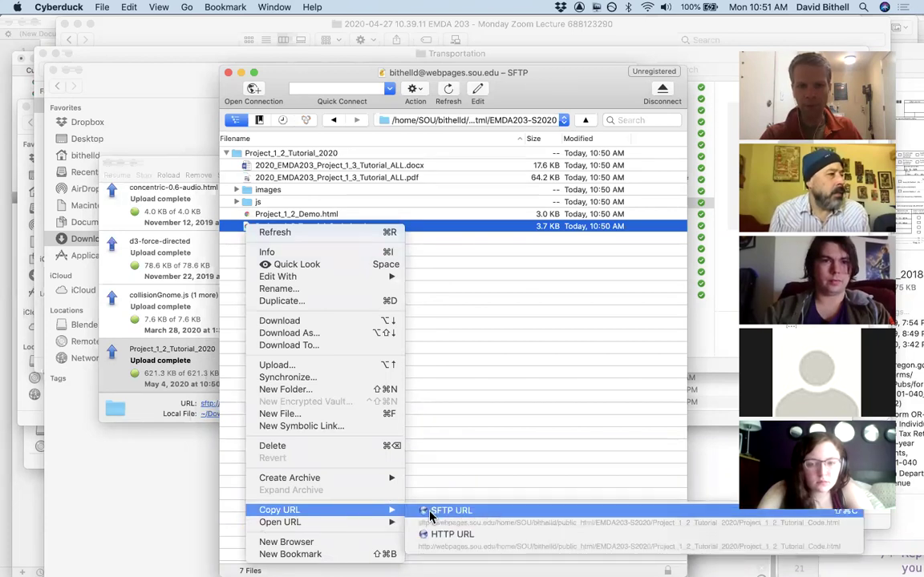
left_click(473, 535)
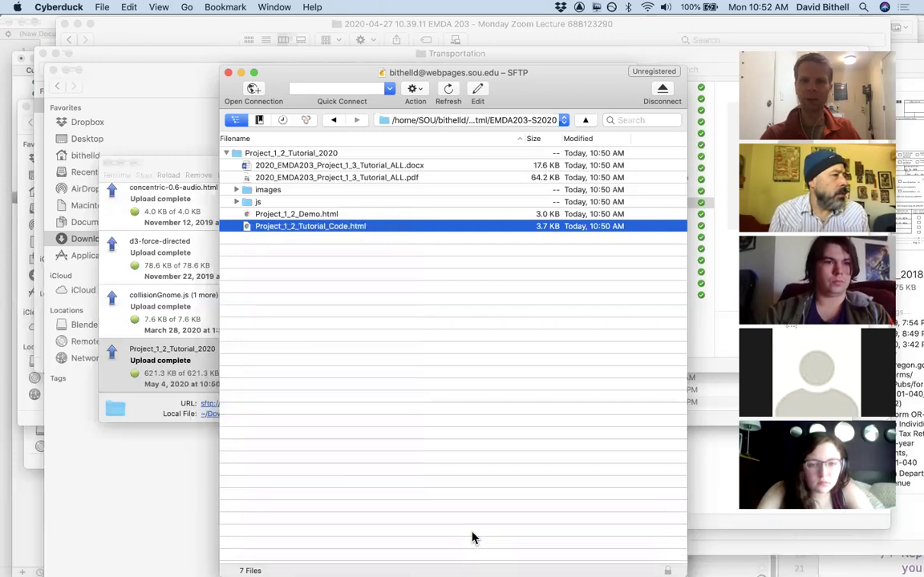
Switch to Google Chrome and load the copied HTTP URL of Project_1_2_Tutorial_Code.html in a new tab
mouse_move(206, 565)
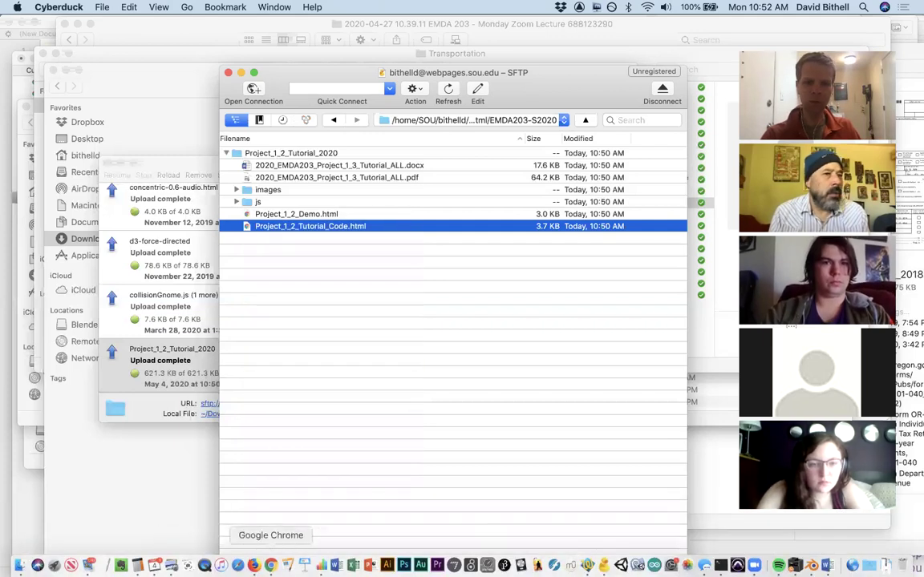
left_click(271, 565)
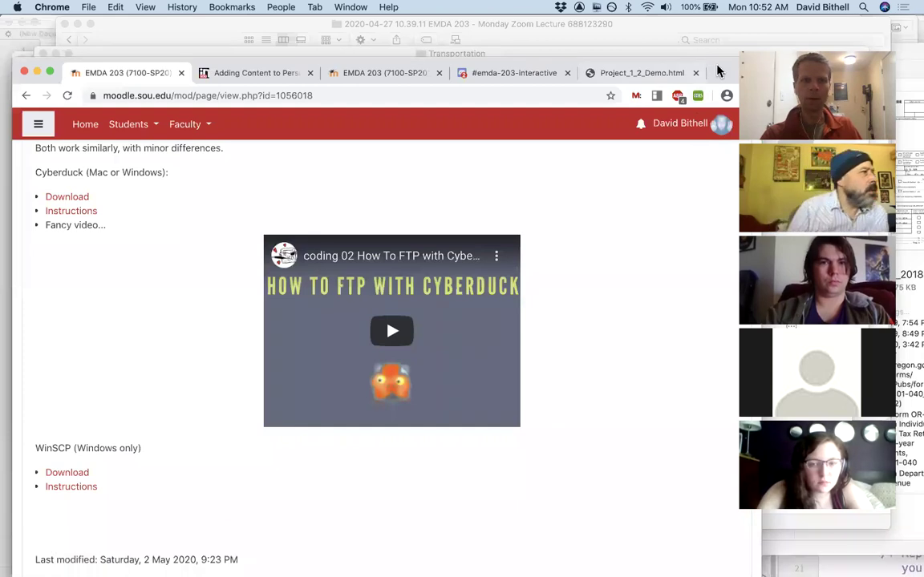
left_click(719, 72)
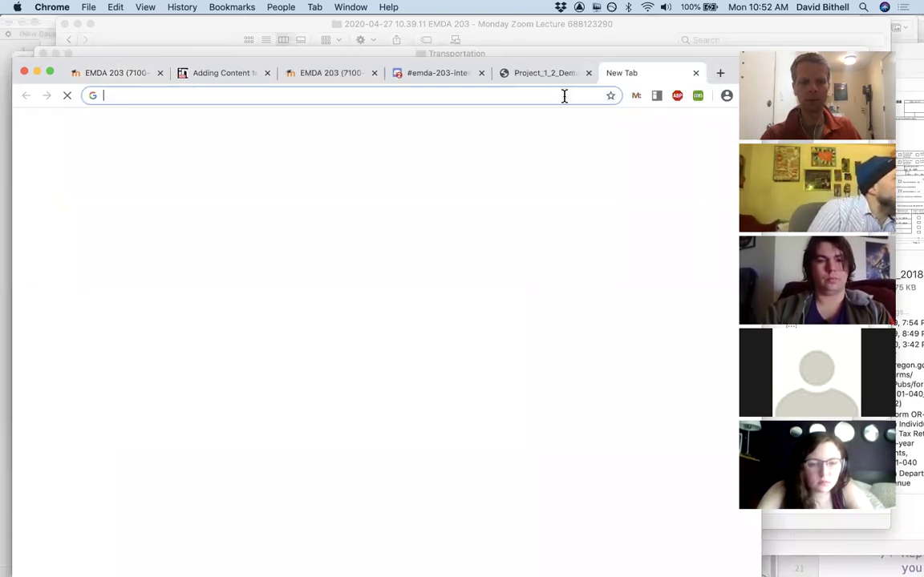
type("http://webpages.sou.edu/home/SOU/bithelld/public_html/EMDA203-S2020/Project_1_2_Tutorial_2020/Project_1_2_Tutorial_Code.html")
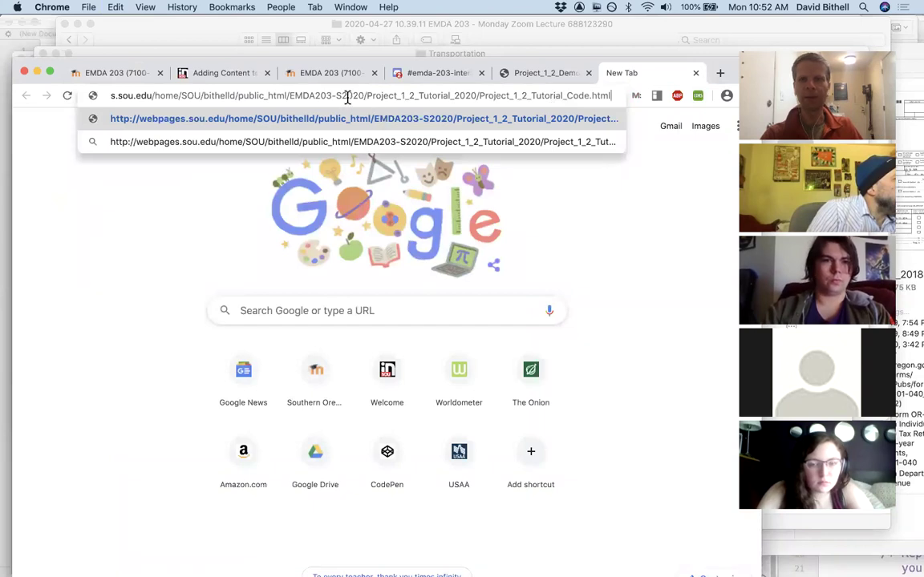
key("Return")
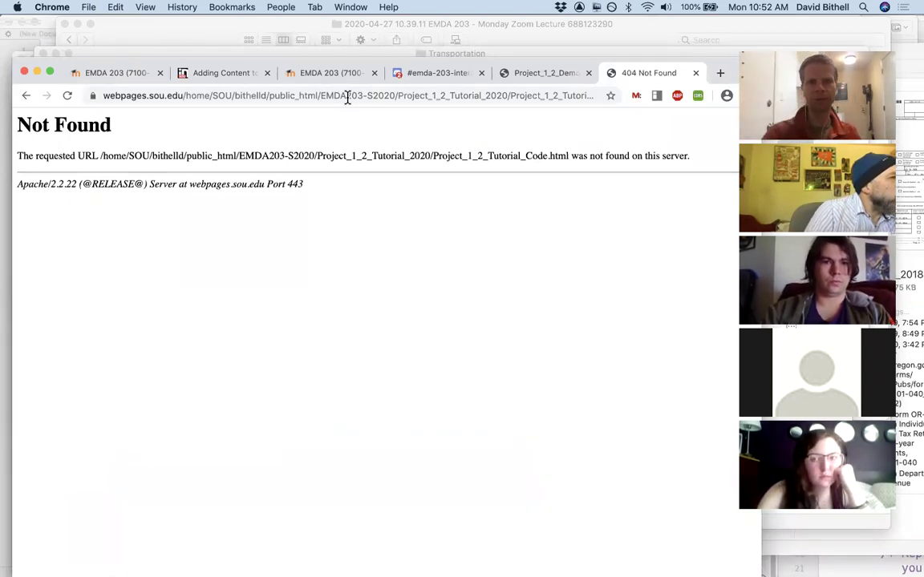
Replace home/SOU/ in the page address with ~ directly before the account name and remove the public_html/ part
left_click(235, 95)
left_click(278, 96)
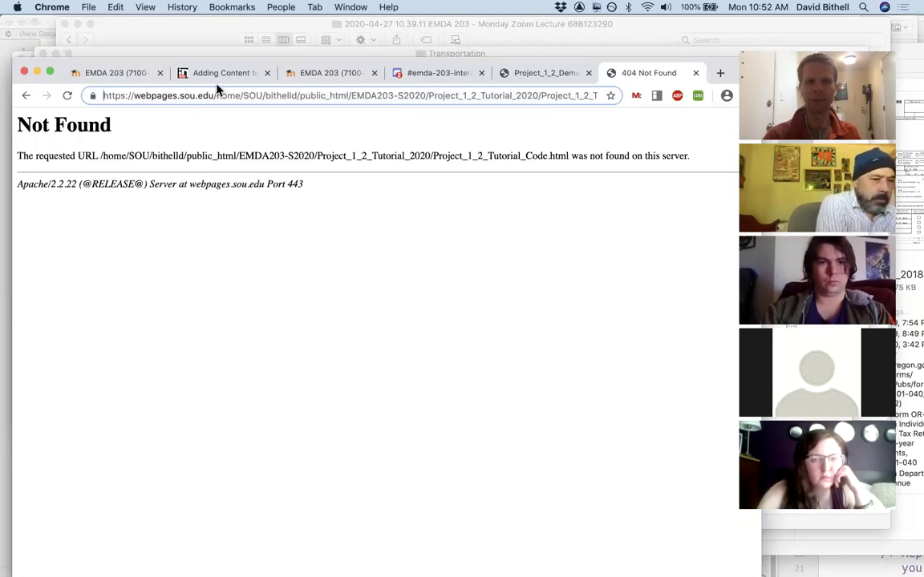
left_click_drag(217, 95, 266, 95)
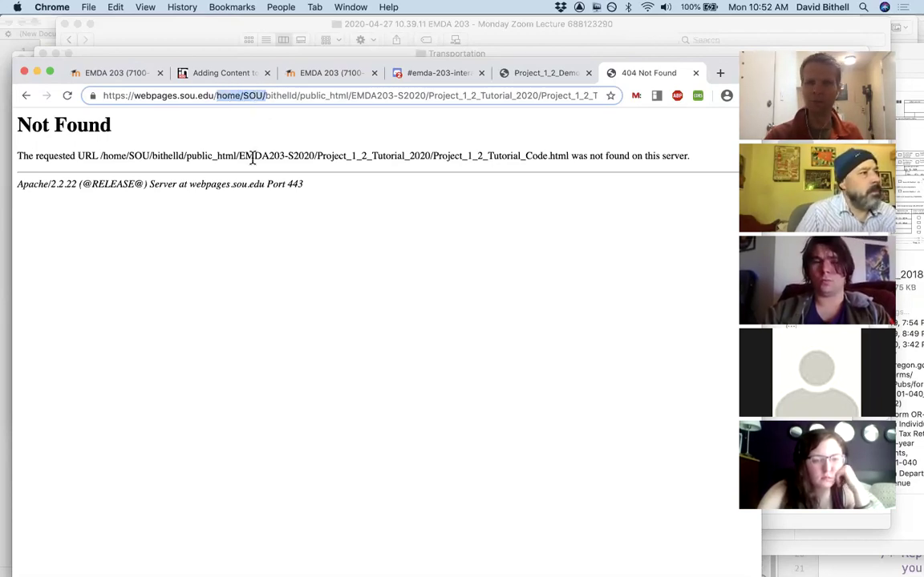
type("~")
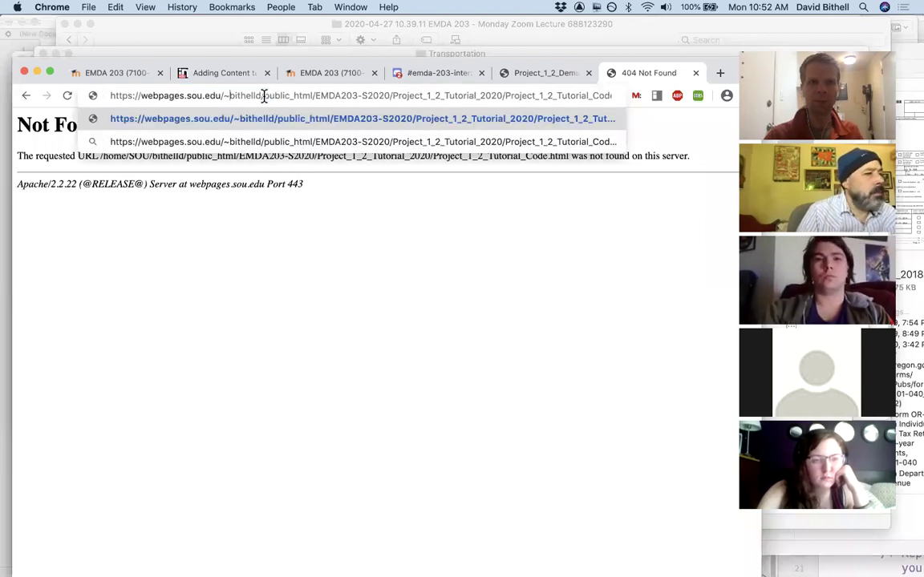
left_click_drag(264, 96, 315, 94)
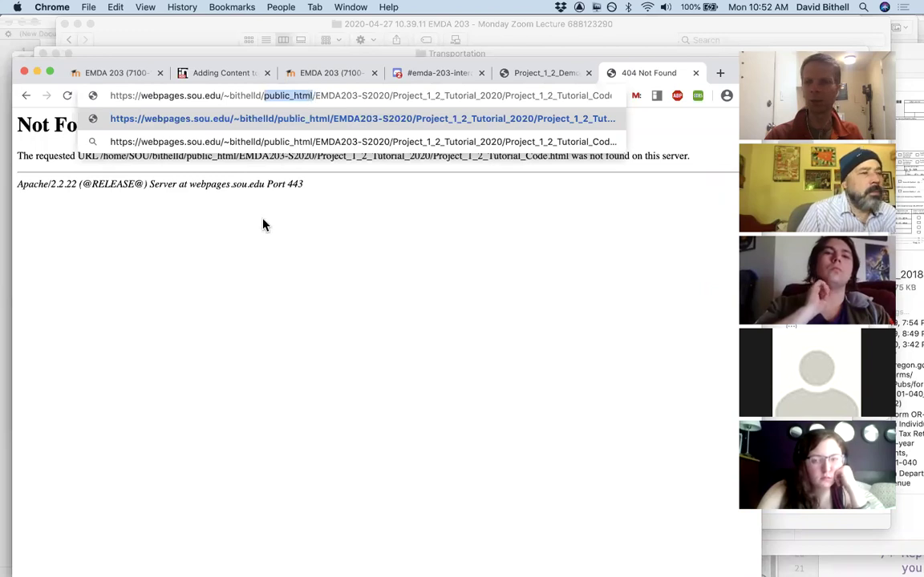
key("BackSpace")
key("BackSpace")
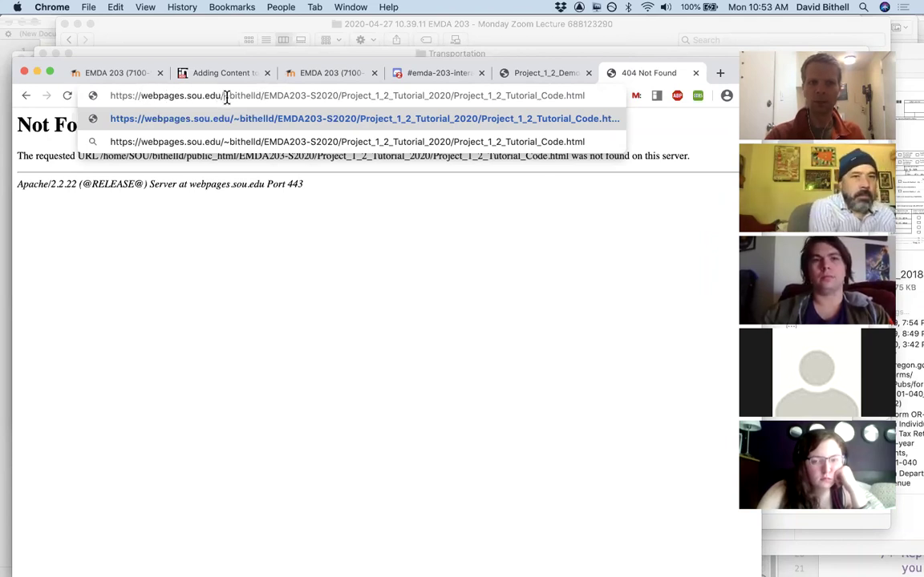
left_click_drag(224, 96, 259, 95)
left_click(265, 94)
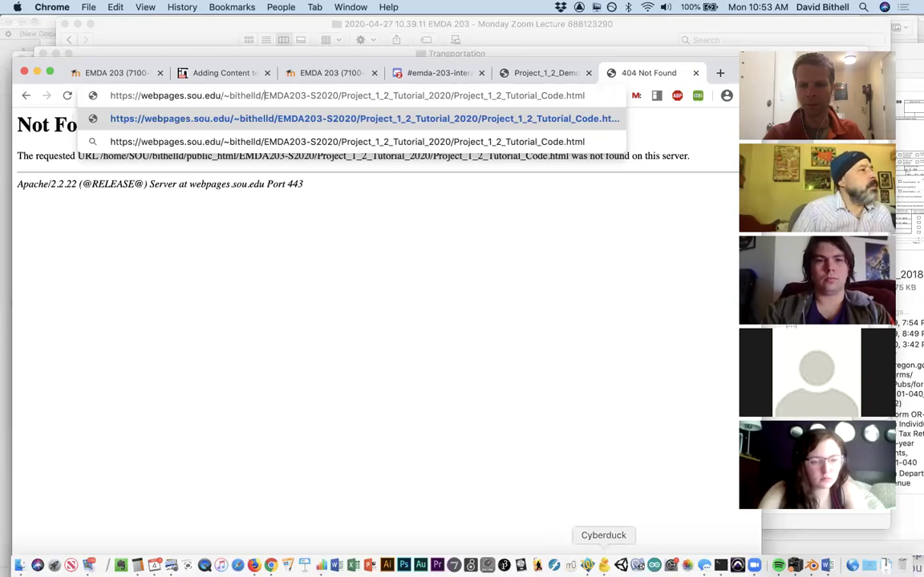
Switch to Cyberduck and check the full directory path of EMDA203-S2020, keeping that directory open
left_click(602, 563)
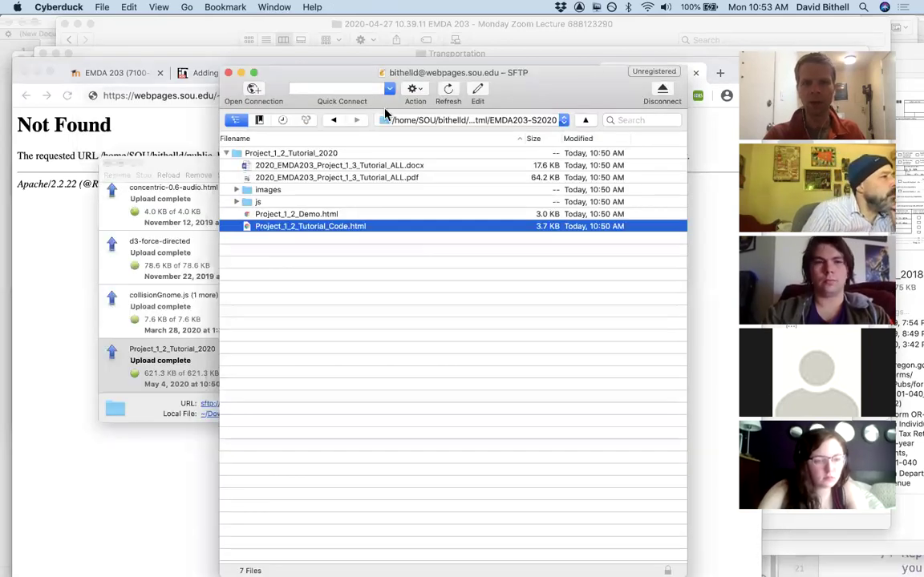
left_click(564, 121)
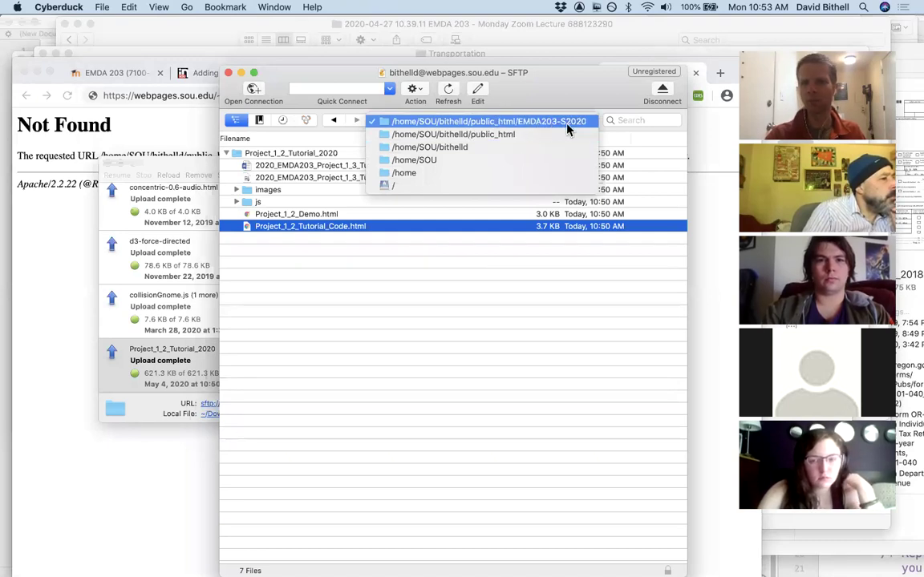
left_click(574, 124)
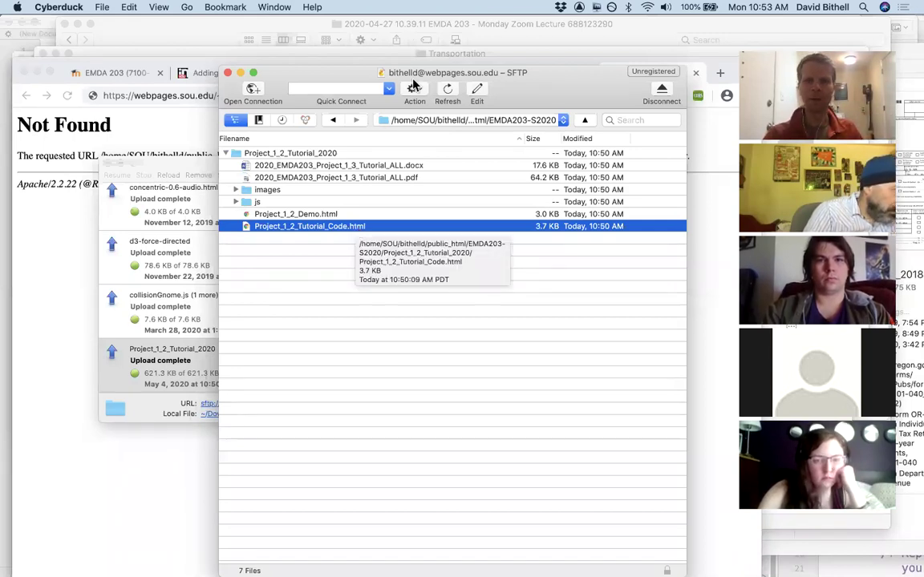
left_click_drag(546, 93, 591, 98)
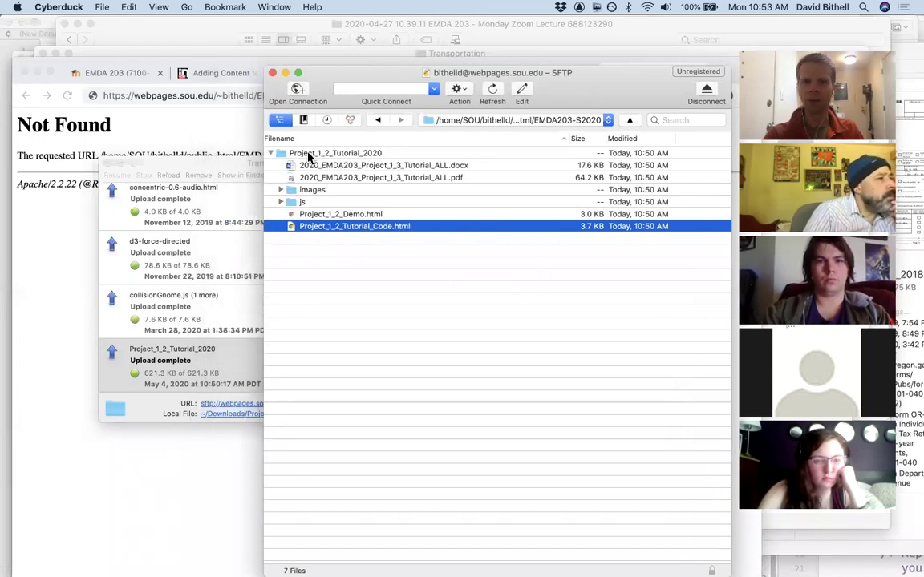
Rename the Project_1_2_Tutorial_2020 folder on the server as Project_1_2 and expand it
left_click(308, 155)
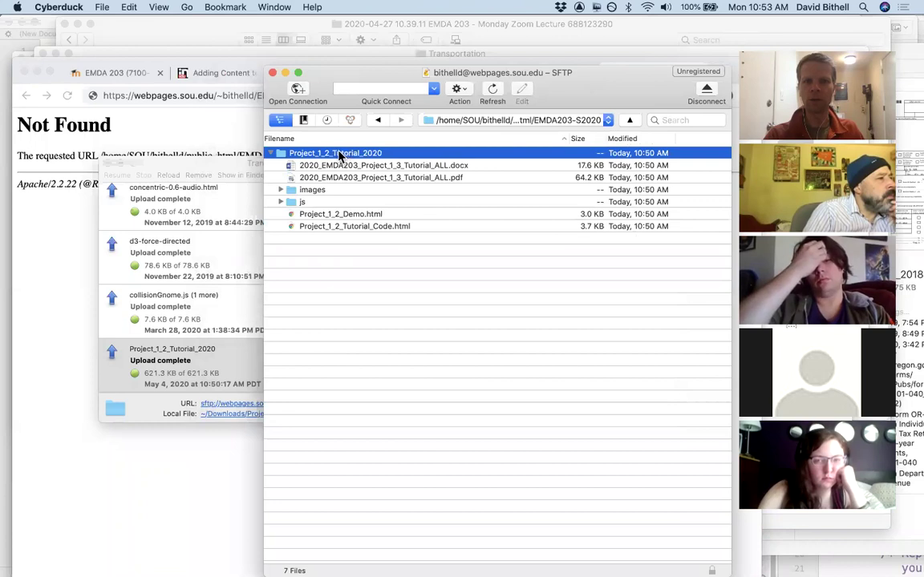
left_click(337, 154)
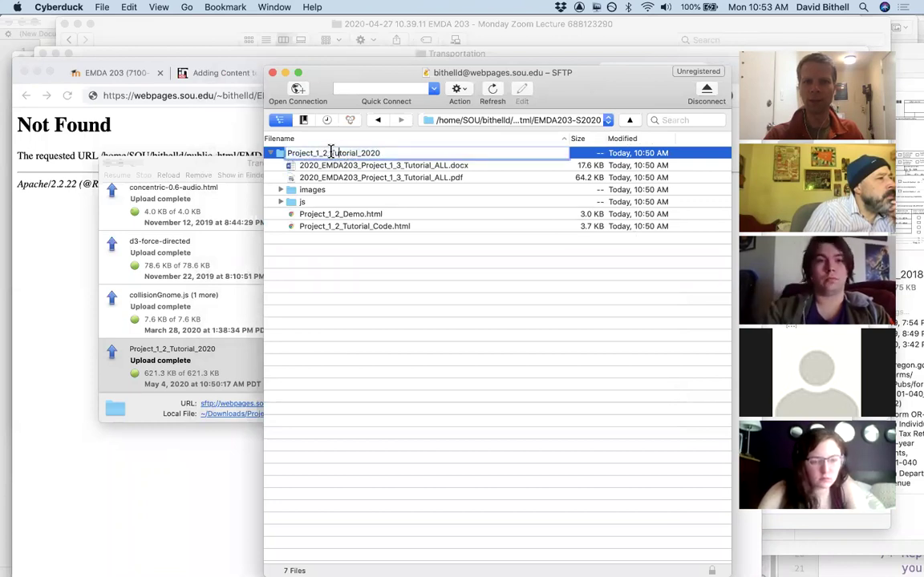
left_click(328, 153)
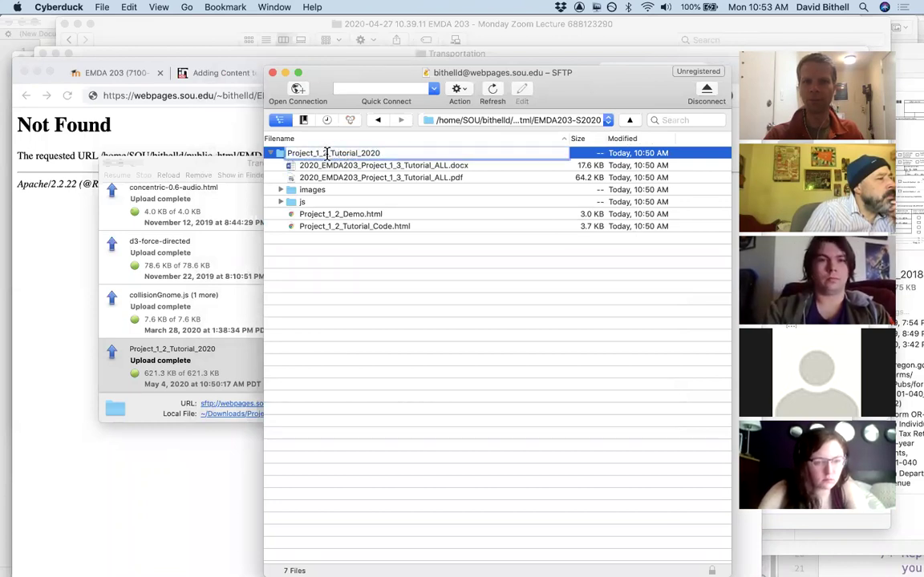
key("shift+Right")
key("shift+Right")
key("shift+Right")
key("shift+Right")
key("shift+Right")
key("shift+Right")
key("shift+Right")
key("shift+Right")
key("shift+Right")
key("shift+Right")
key("shift+Right")
key("shift+Right")
key("shift+Right")
key("shift+Right")
key("BackSpace")
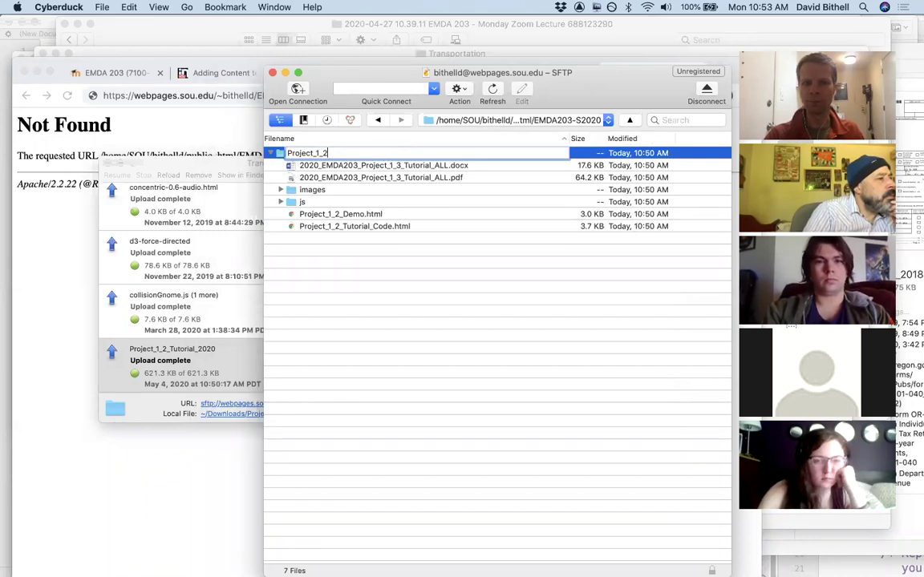
key("Return")
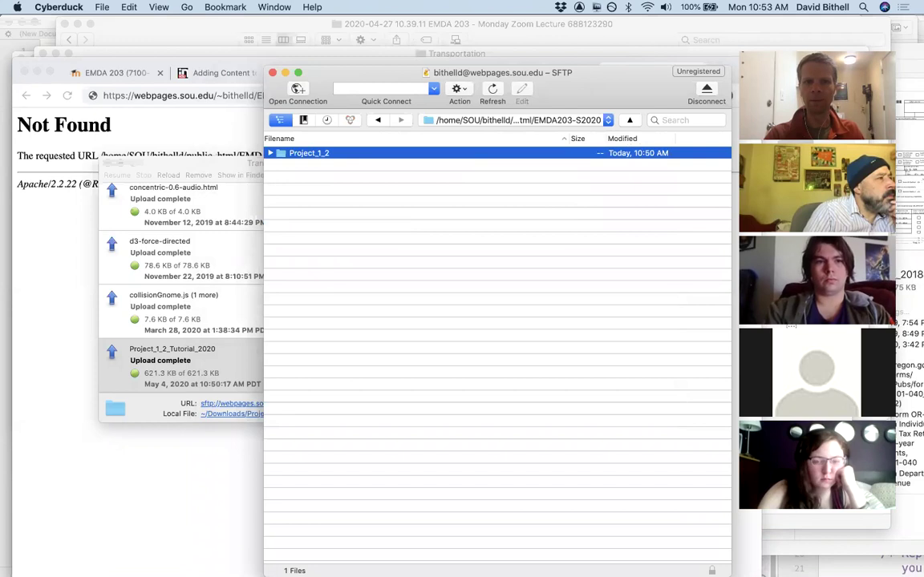
left_click(270, 153)
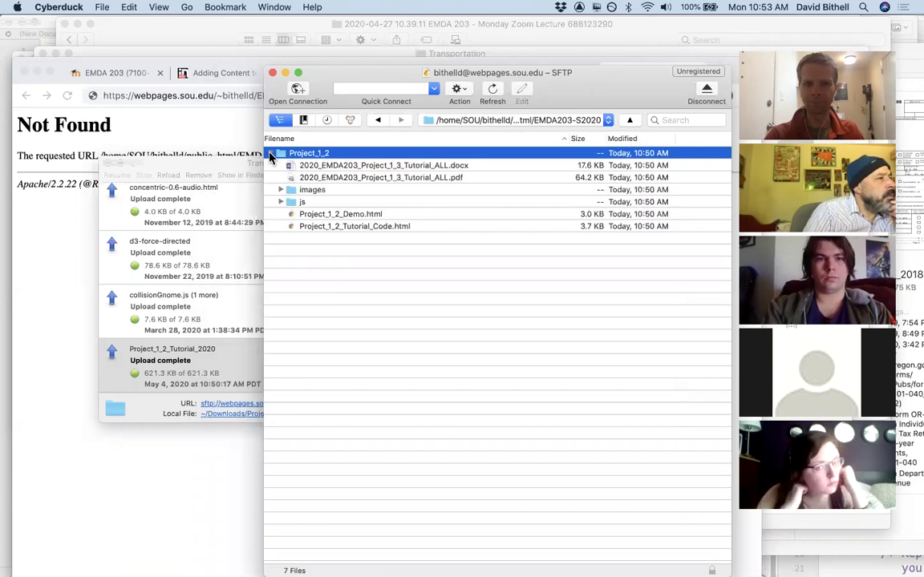
Switch to Google Chrome, shorten the folder name in the address to Project_1_2, and load the page
left_click(173, 122)
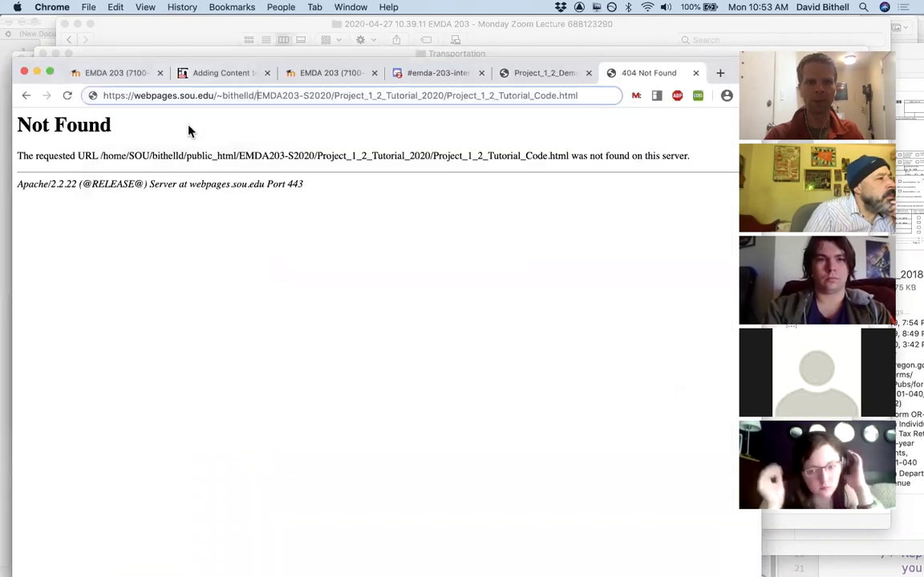
left_click_drag(382, 95, 442, 97)
key("BackSpace")
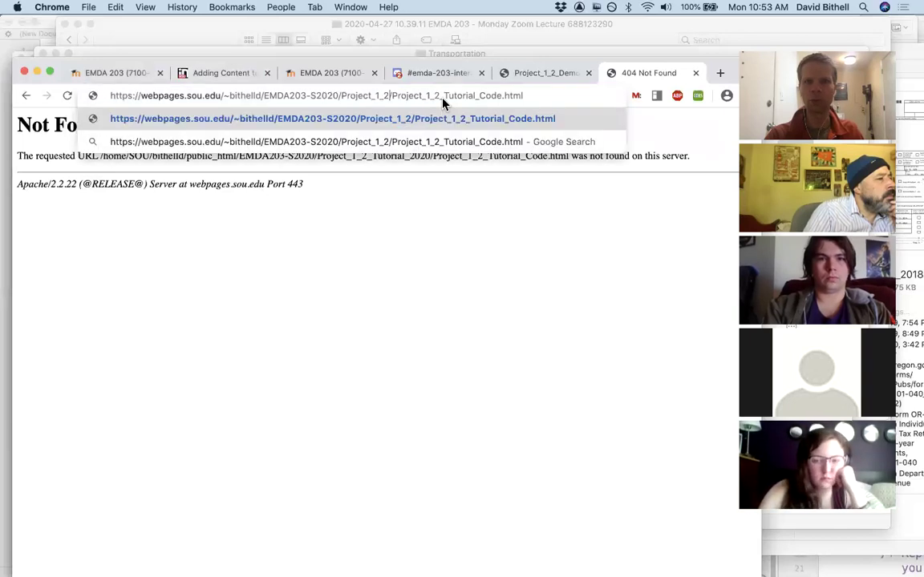
left_click(541, 96)
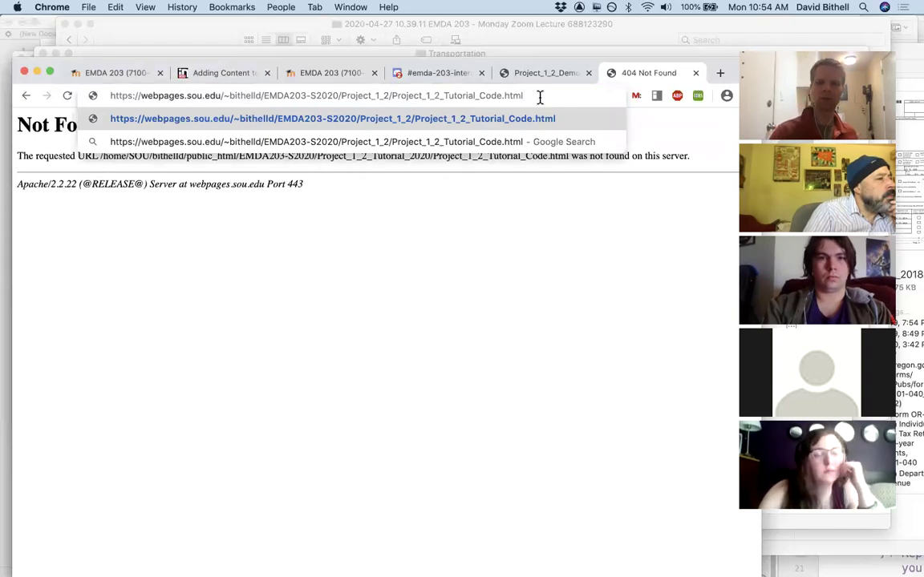
key("Return")
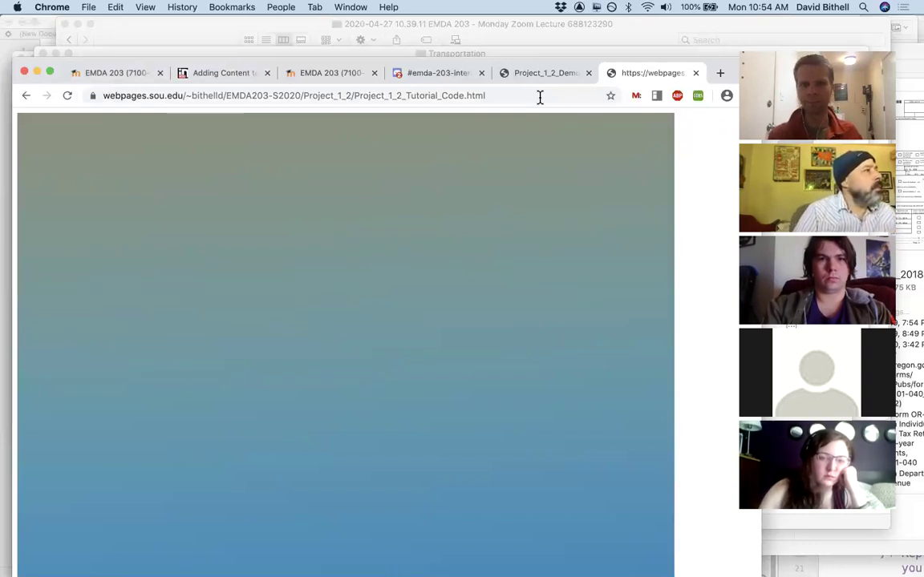
Paste the originally copied HTTP URL of Project_1_2_Tutorial_Code.html into a new browser tab
left_click_drag(705, 73, 670, 92)
left_click(670, 88)
type("http://webpages.sou.edu/home/SOU/bithelld/public_html/EMDA203-S2020/Project_1_2_Tutorial_2020/Project_1_2_Tutorial_Code.html")
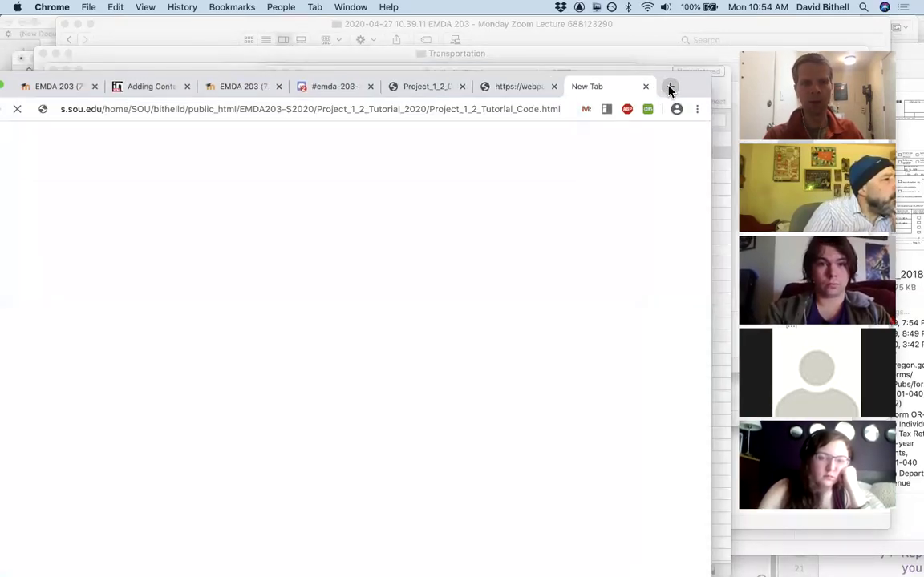
mouse_move(722, 87)
left_mouse_down()
mouse_move(763, 87)
mouse_move(722, 82)
left_mouse_up()
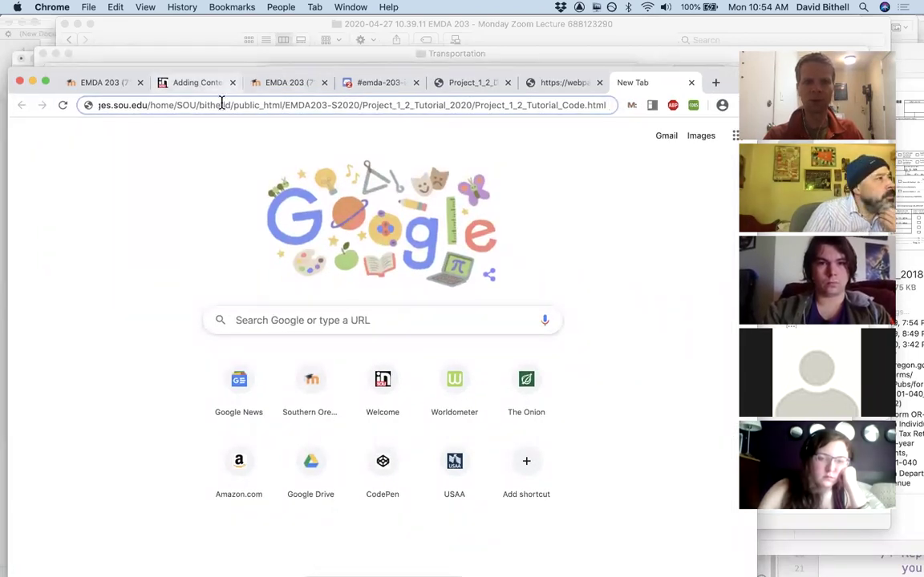
Replace the home/SOU/ part of the pasted address with a tilde directly before the account folder name
left_click_drag(101, 104, 70, 105)
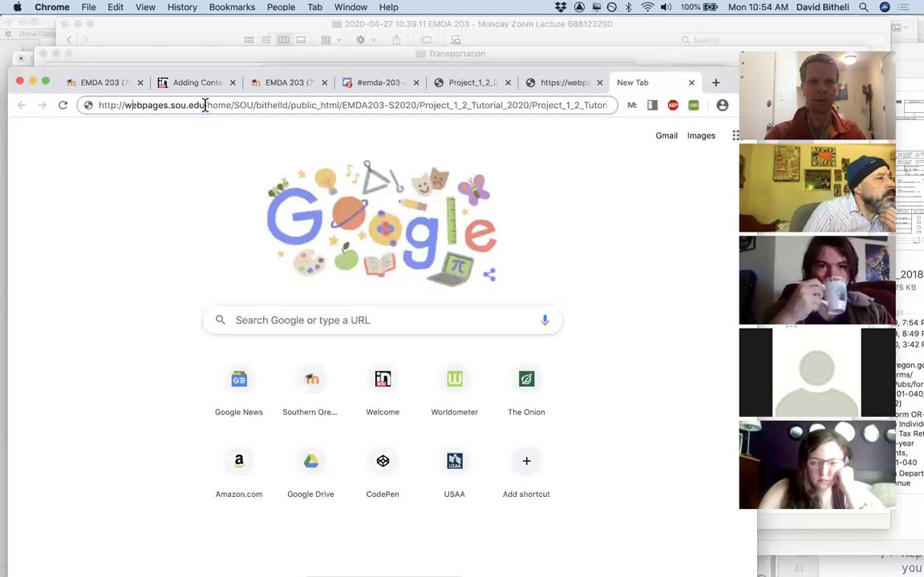
left_click_drag(207, 105, 253, 105)
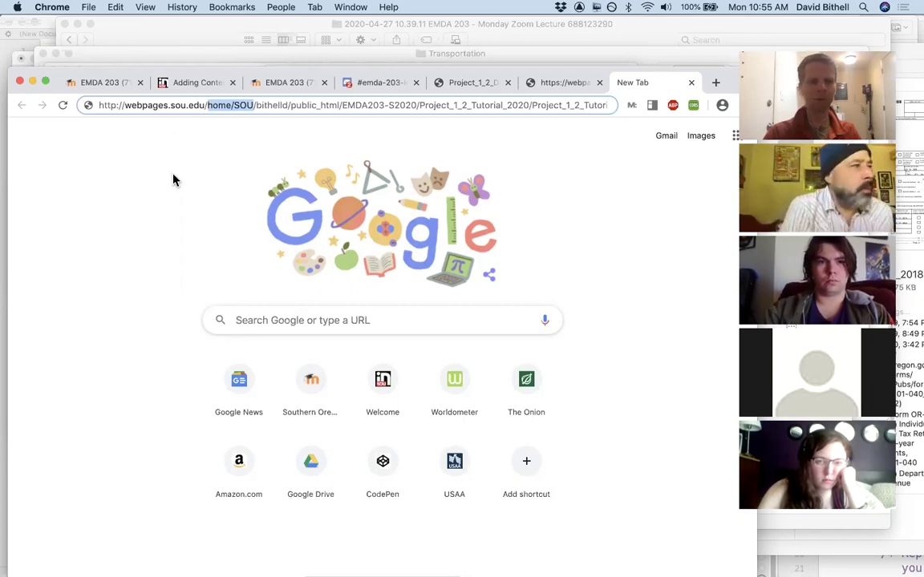
left_click_drag(208, 107, 243, 109)
key("BackSpace")
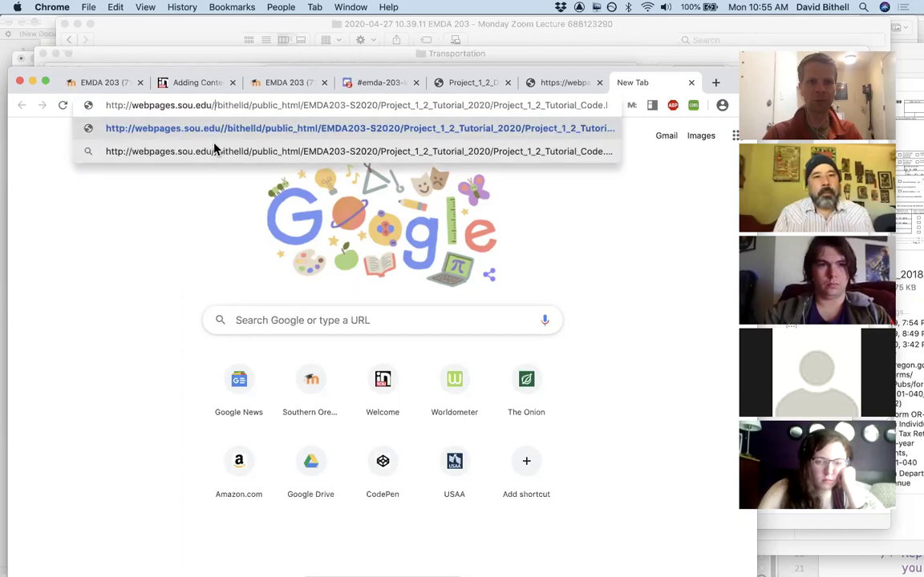
type("~")
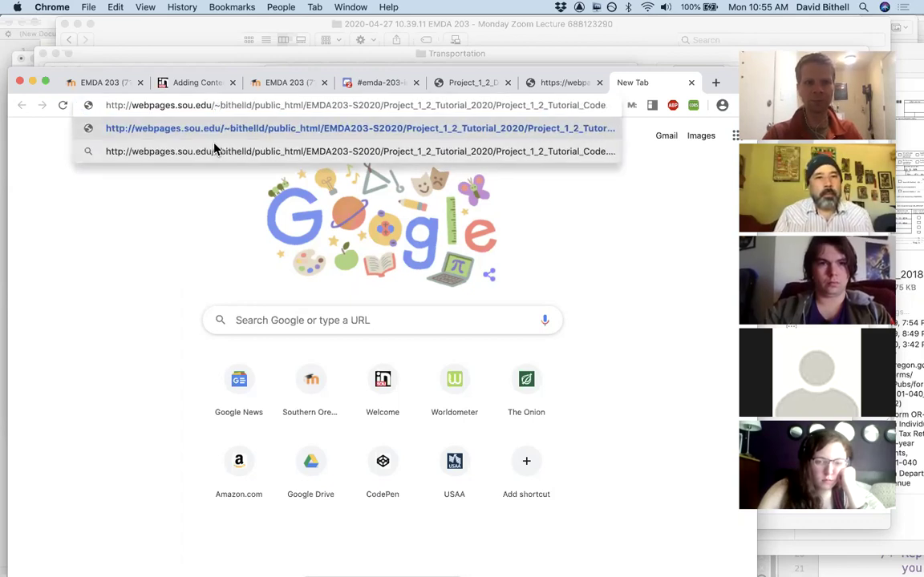
Remove the public_html folder from the address, leaving a single slash before EMDA203-S2020
left_click_drag(255, 105, 305, 106)
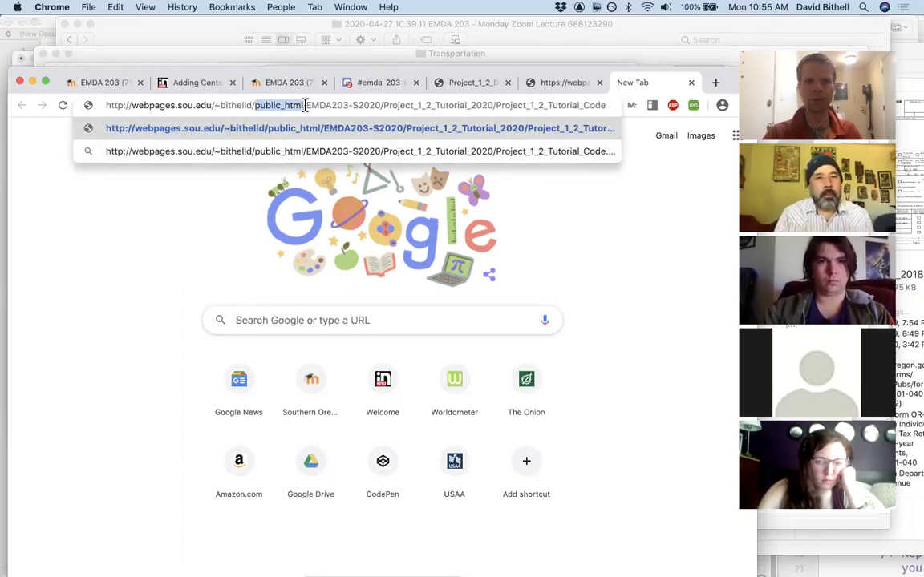
key("BackSpace")
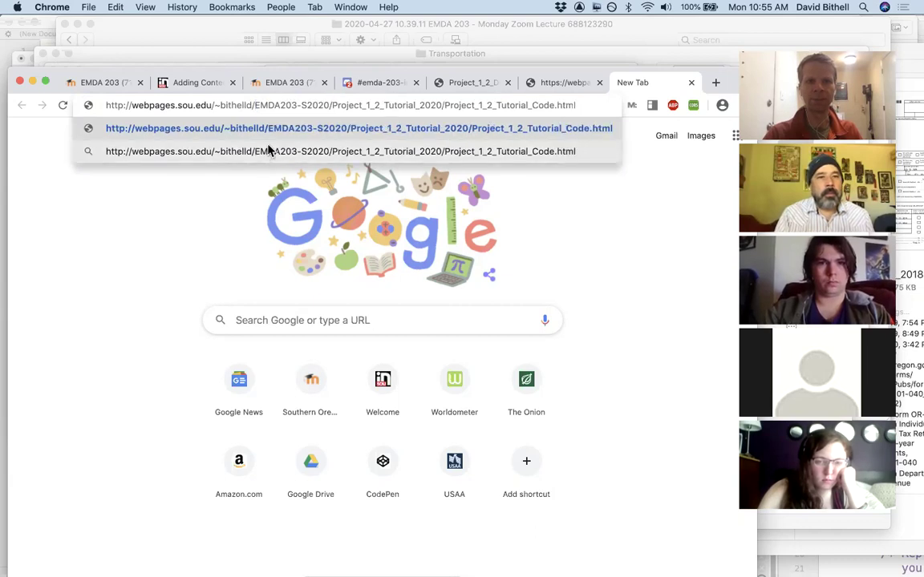
type("/")
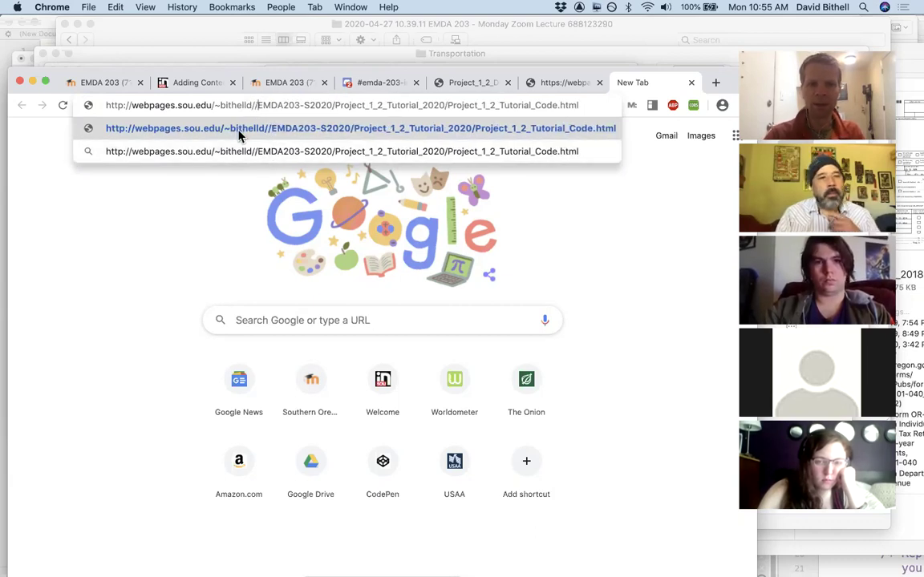
key("BackSpace")
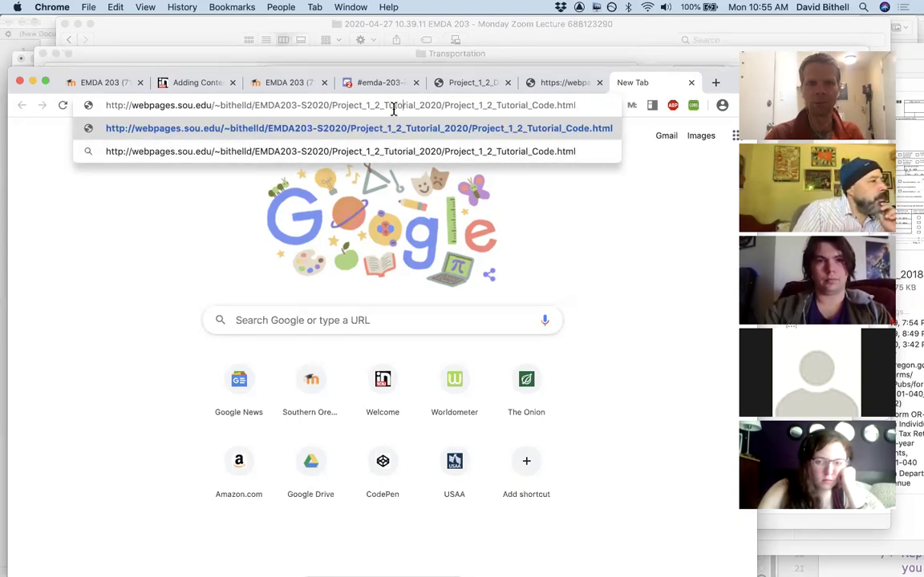
Delete _Tutorial_2020 from the project folder name in the address and load the page
left_click_drag(382, 106, 438, 103)
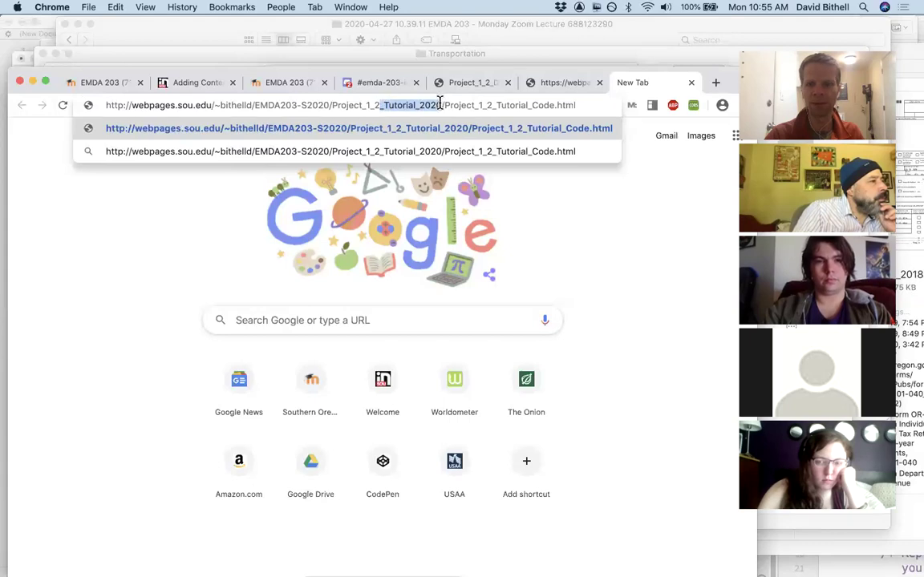
key("BackSpace")
key("Return")
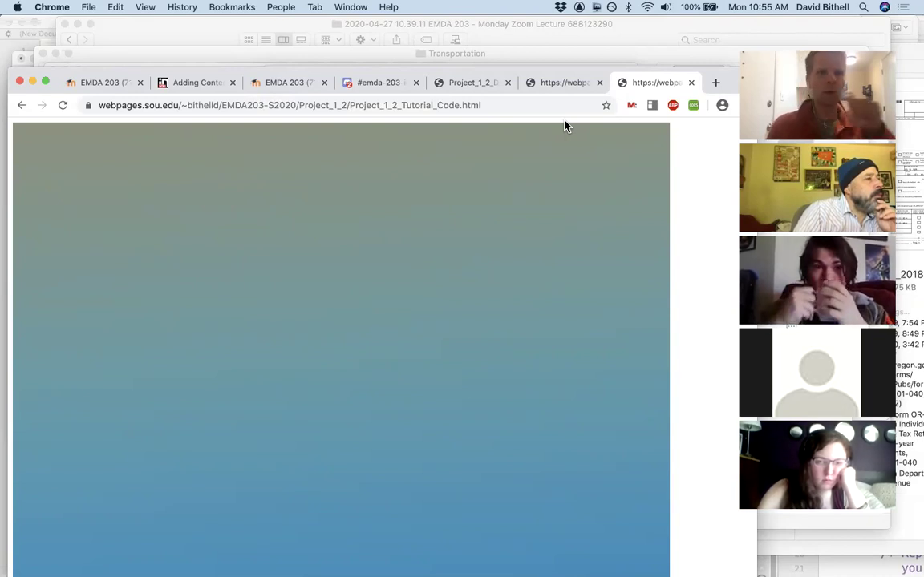
Select the page's full address, check the Project_1_2 folder contents in Cyberduck, and return to Google Chrome
left_click_drag(484, 105, 96, 106)
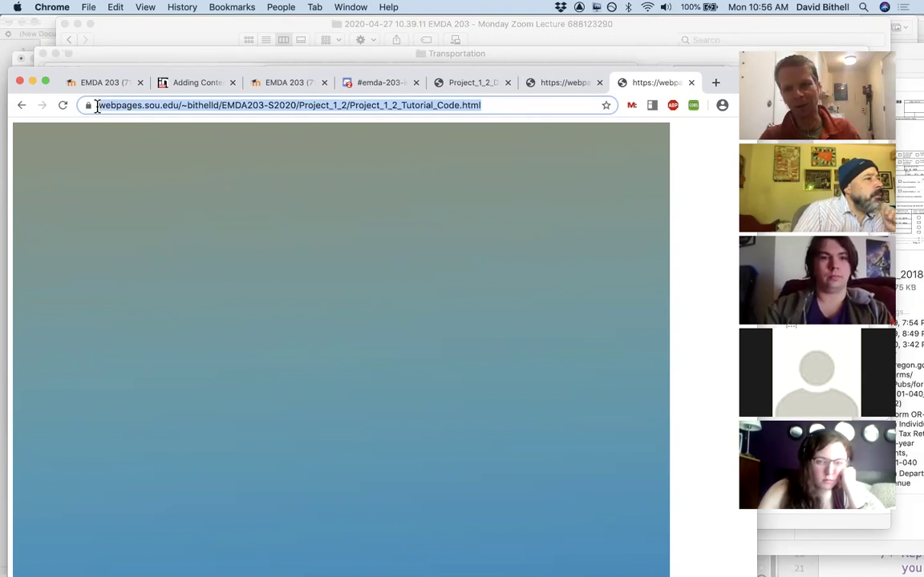
mouse_move(97, 574)
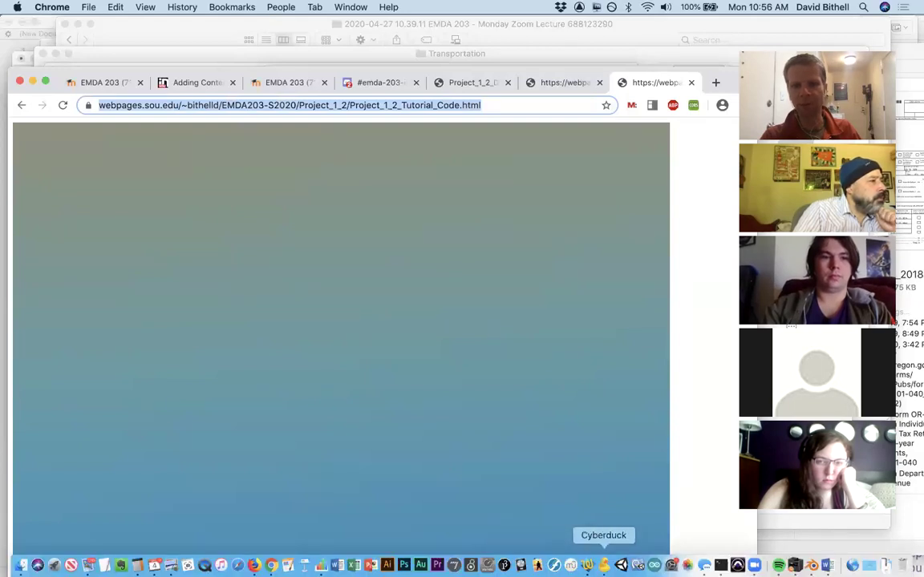
left_click(604, 565)
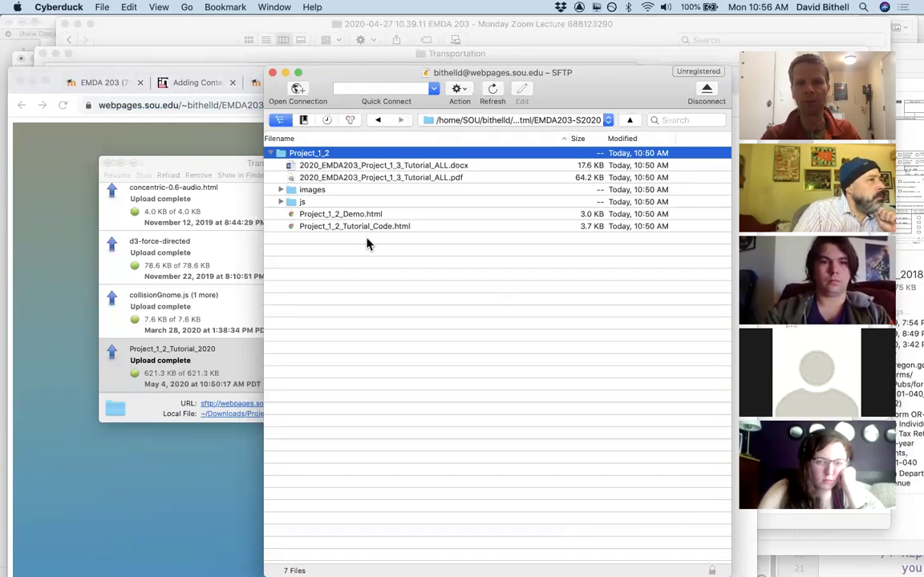
left_click_drag(598, 86, 612, 87)
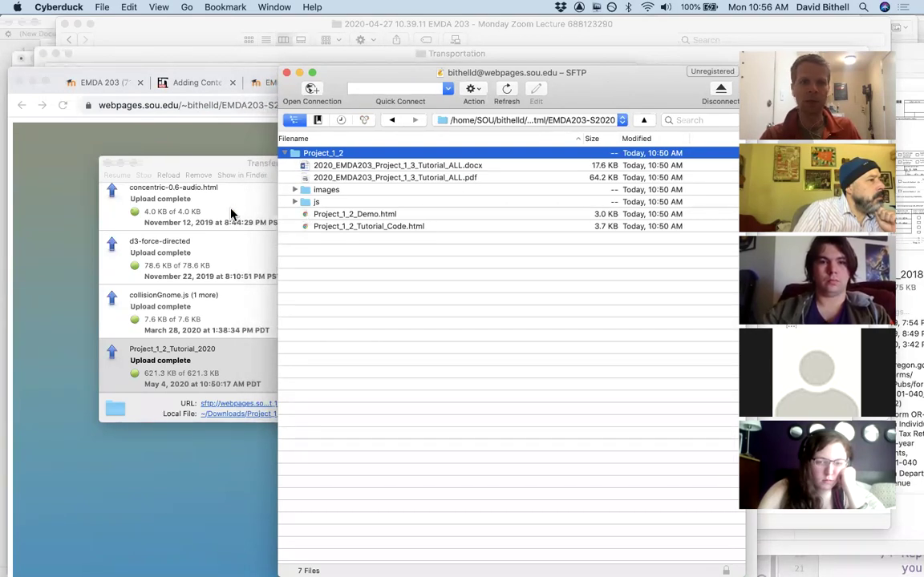
left_click(62, 176)
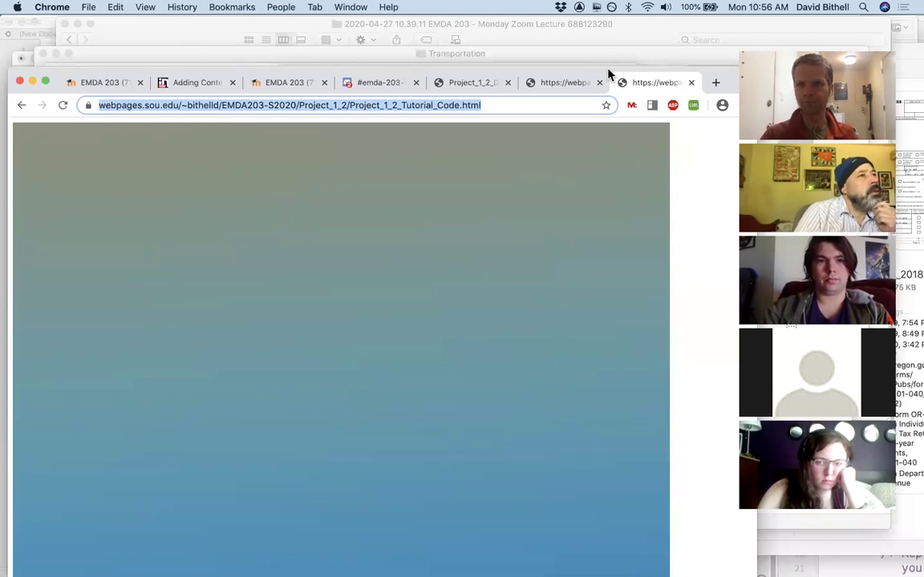
Change the file name in the address to Project_1_2_Demo.html and load that page
left_click_drag(729, 80, 731, 68)
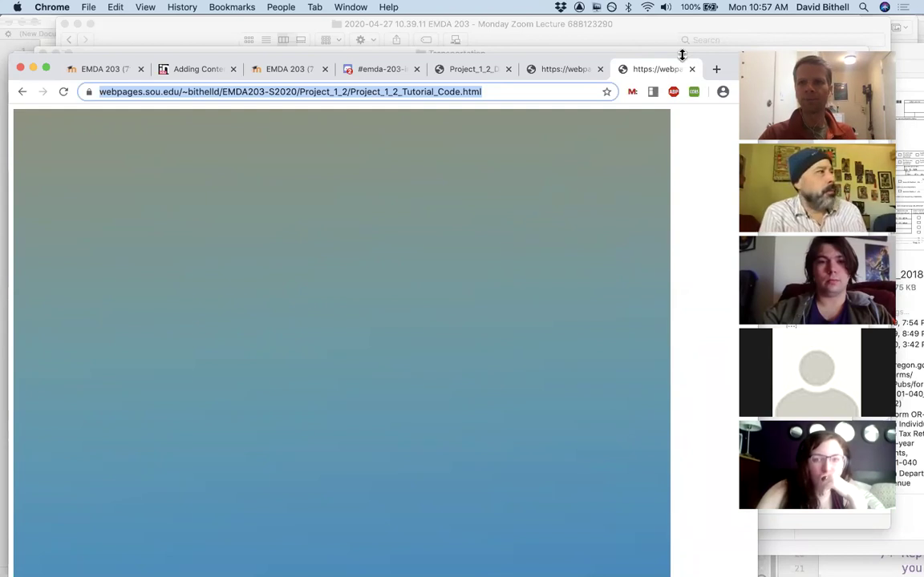
left_click_drag(727, 75, 727, 72)
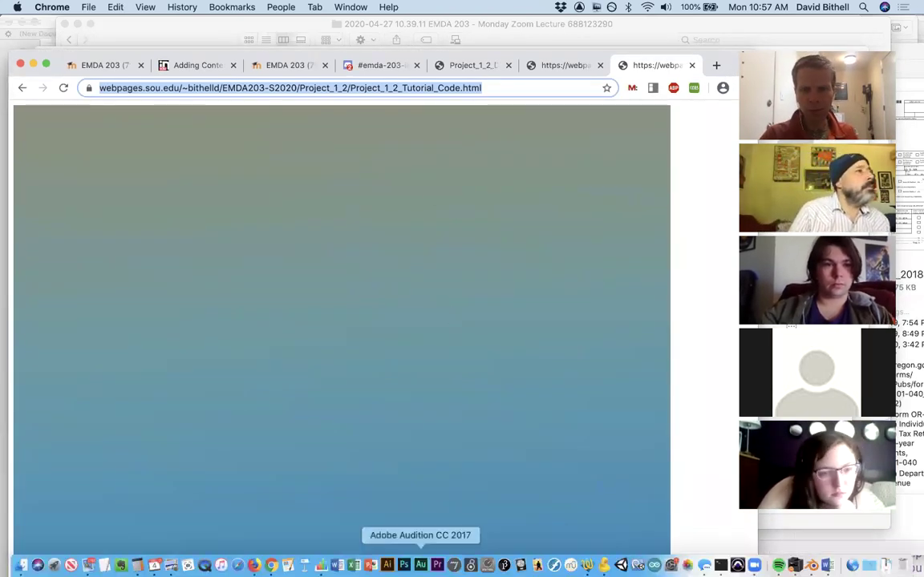
left_click(413, 88)
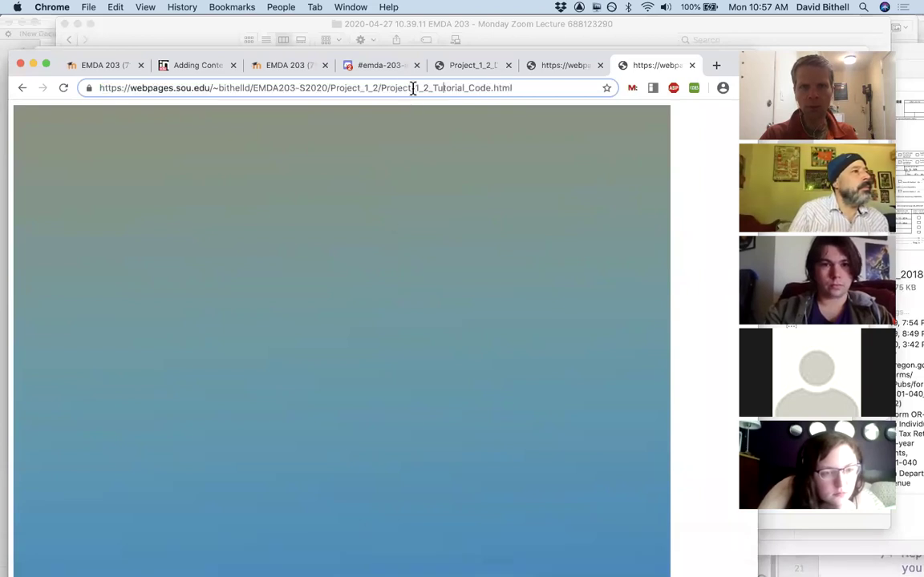
left_click_drag(433, 87, 488, 88)
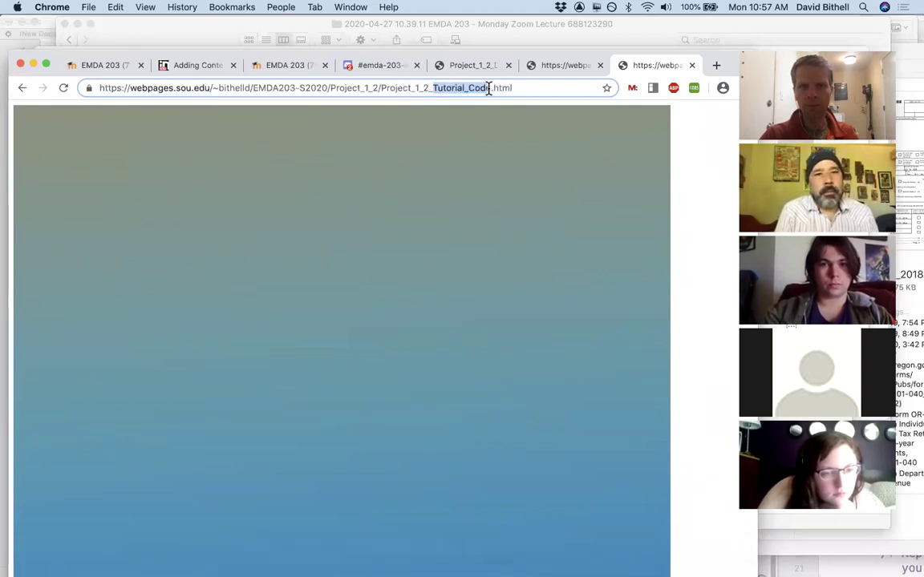
type("Demo")
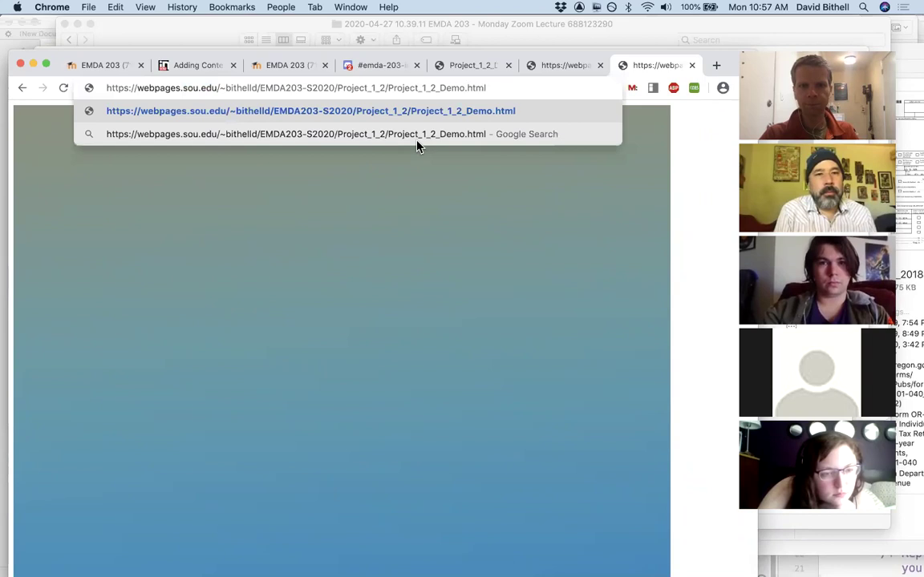
key("Return")
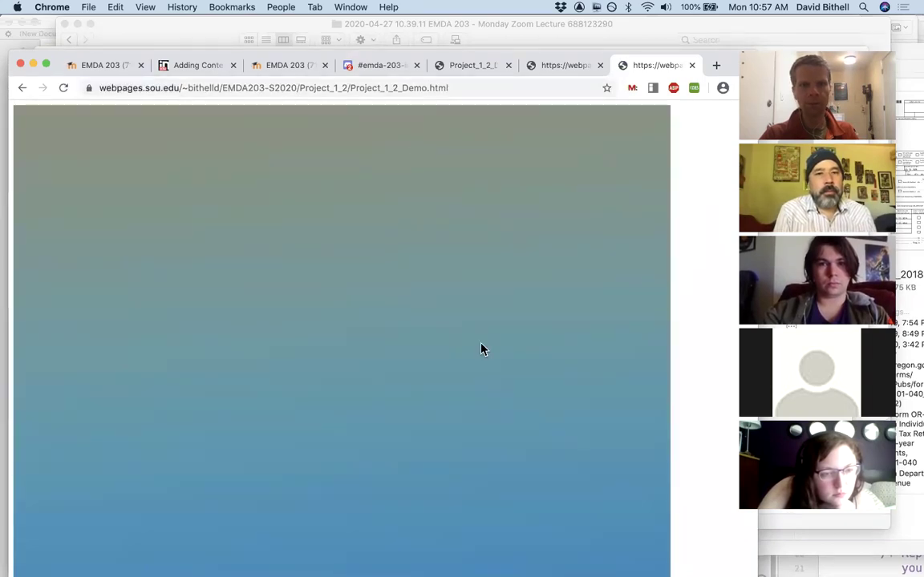
Switch to TextWrangler and change the background bitmap path in Project_1_2_Demo.html to images/hero.png
mouse_move(453, 565)
mouse_move(725, 66)
left_mouse_down()
mouse_move(727, 56)
mouse_move(729, 76)
left_mouse_up()
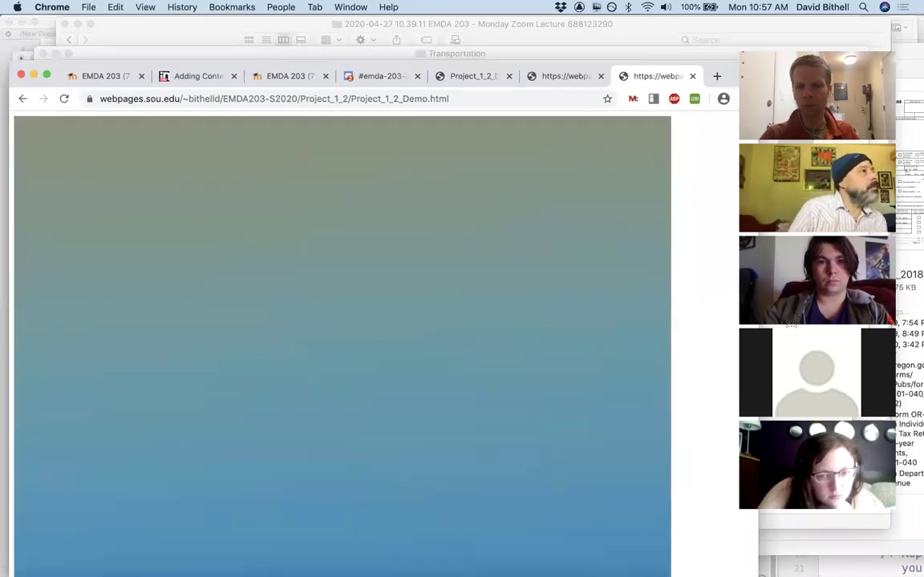
mouse_move(637, 565)
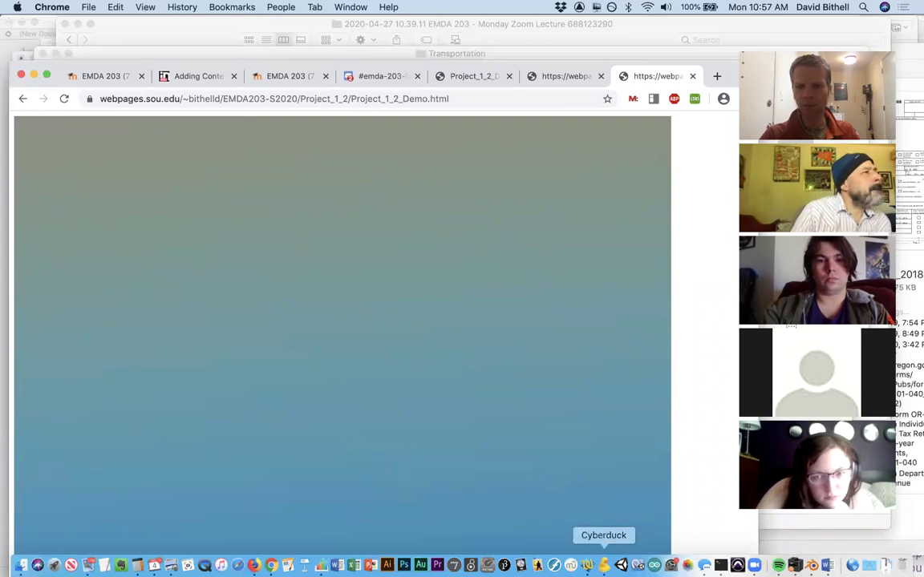
left_click(586, 564)
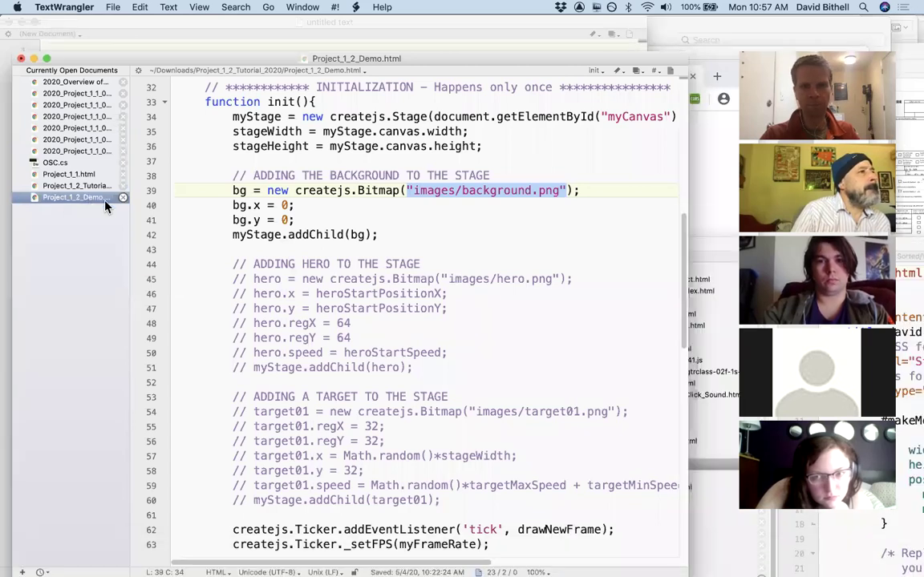
scroll(482, 322, "down", 5)
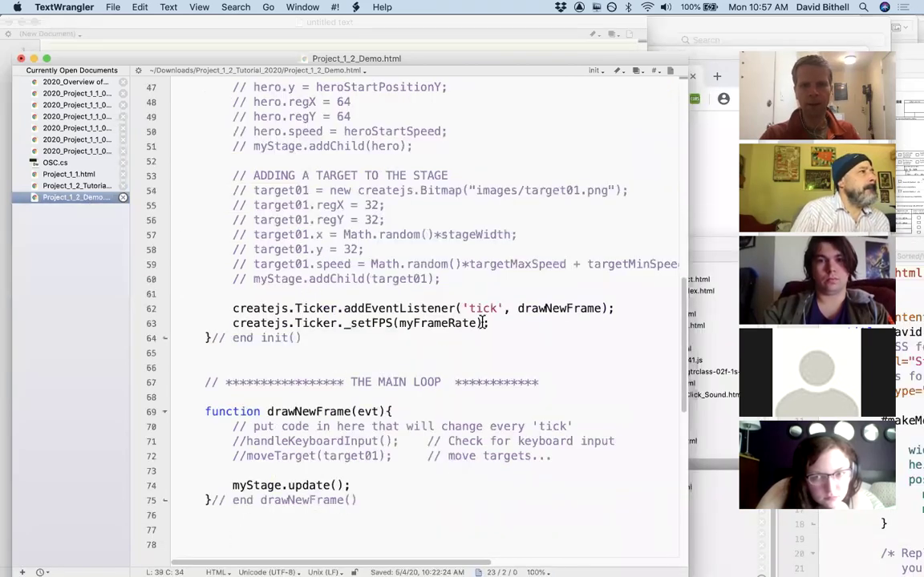
scroll(482, 322, "up", 7)
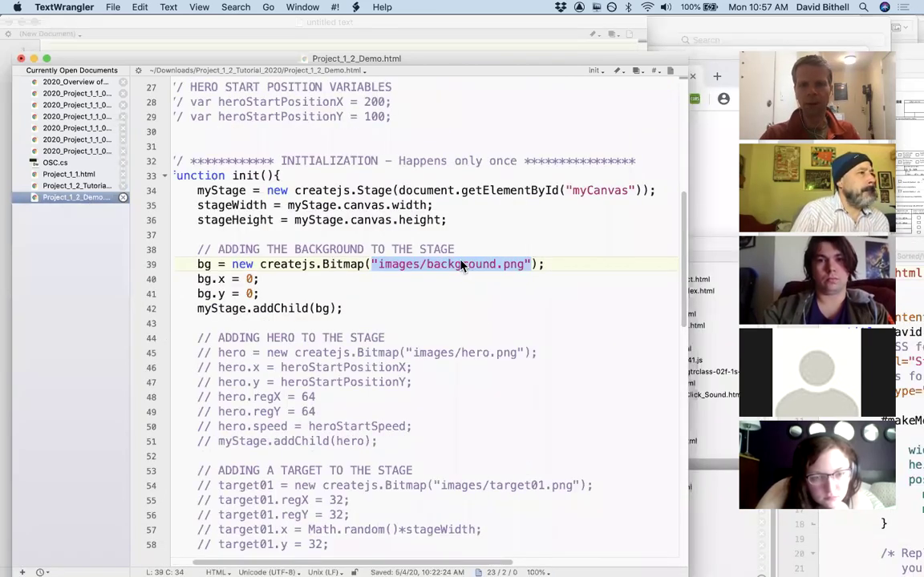
left_click(462, 265)
double_click(463, 265)
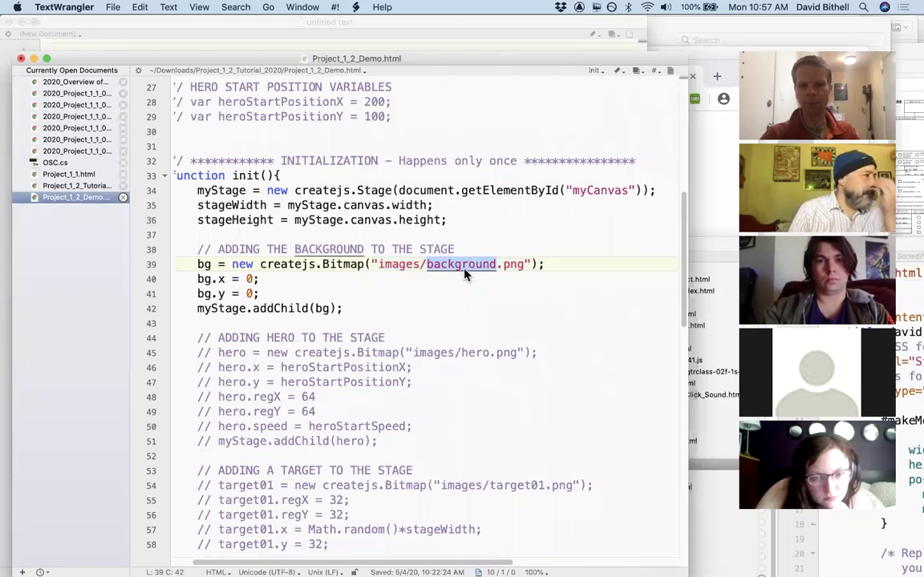
type("hero")
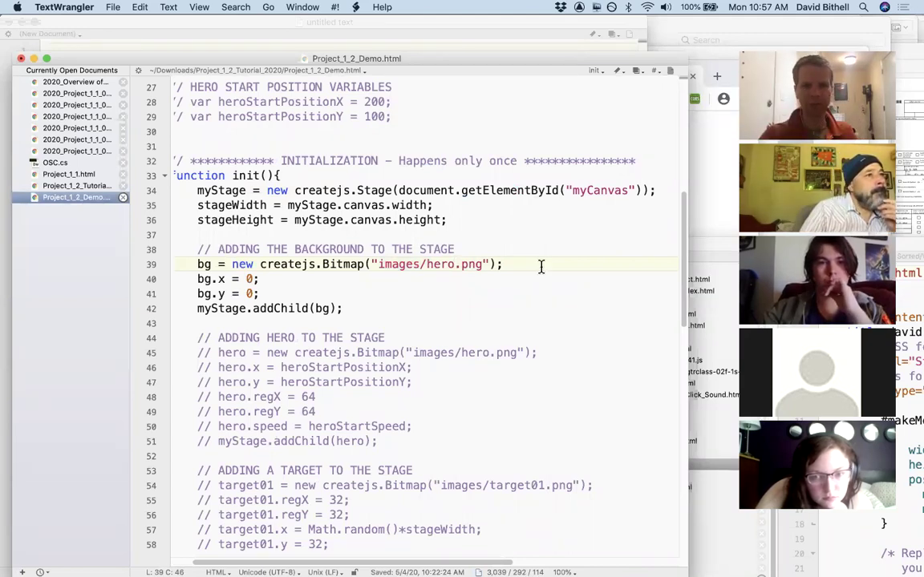
Save the local Project_1_2_Demo.html, overwriting the version on disk
left_click_drag(590, 63, 610, 118)
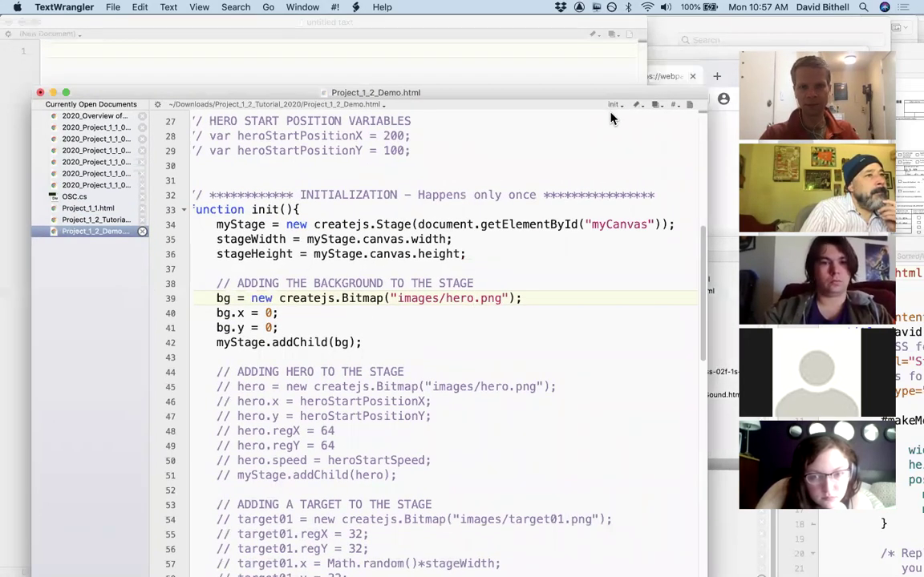
key("super+s")
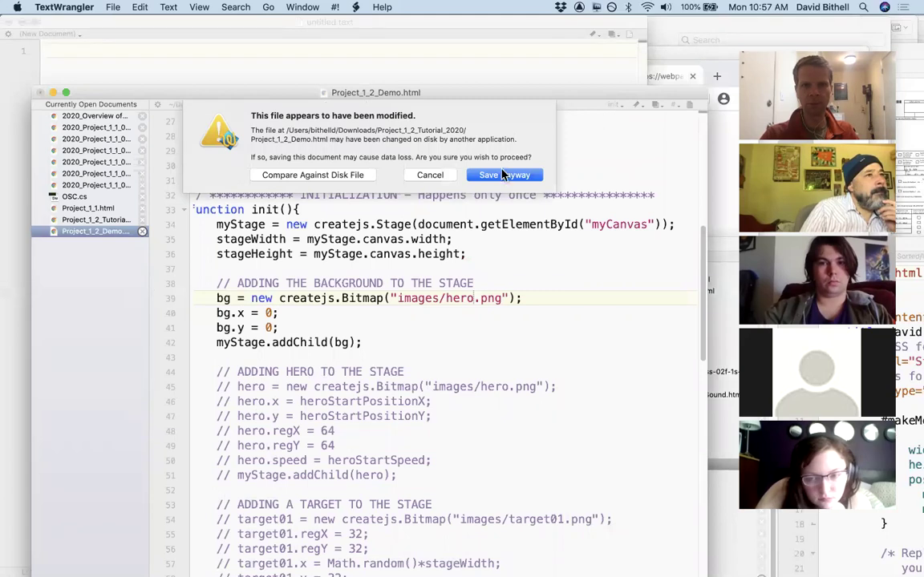
left_click(502, 175)
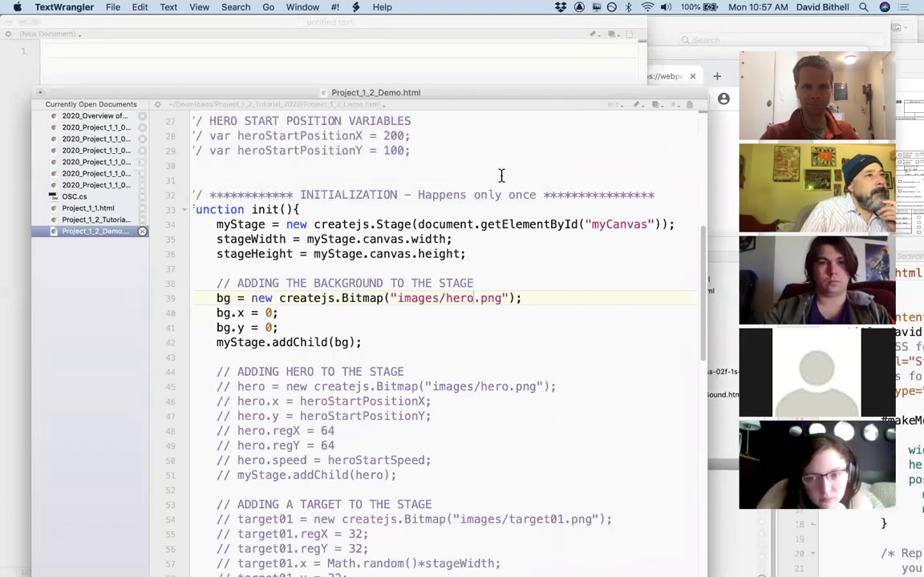
Switch to Google Chrome and reload the online Project_1_2_Demo.html page to check for the local edit
mouse_move(237, 565)
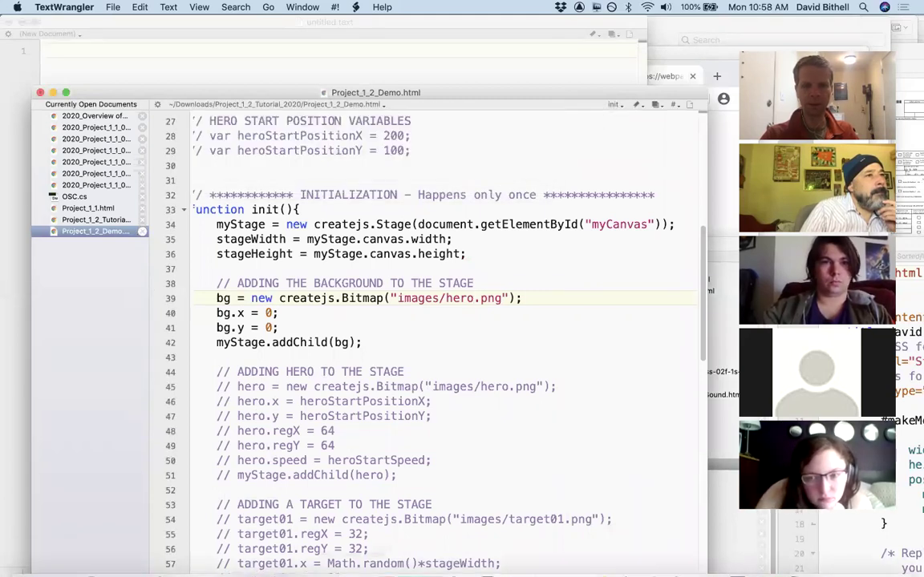
left_click(271, 565)
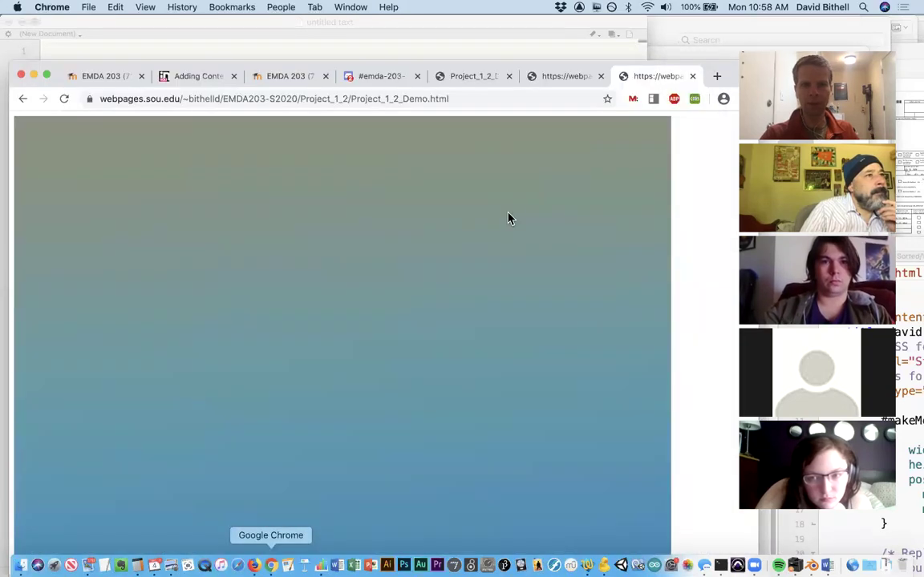
left_click(65, 98)
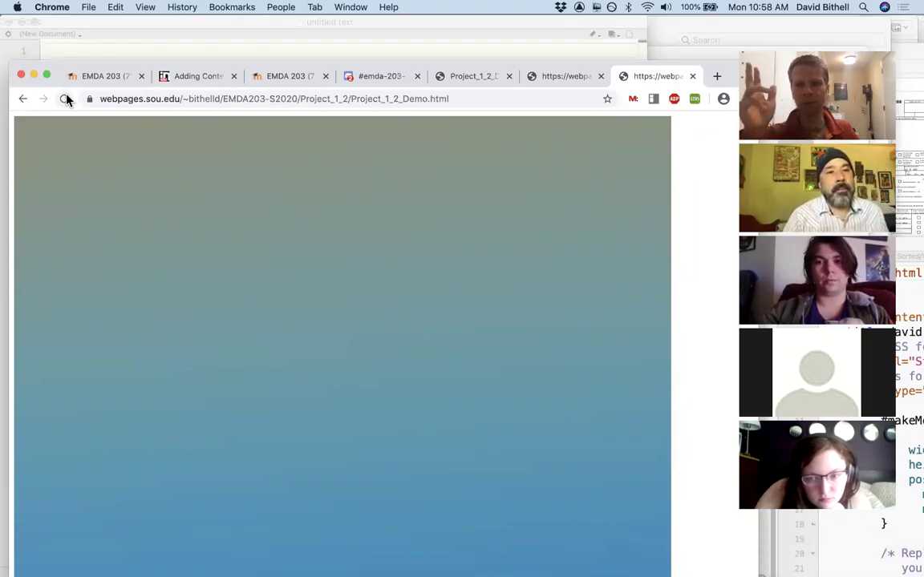
mouse_move(104, 565)
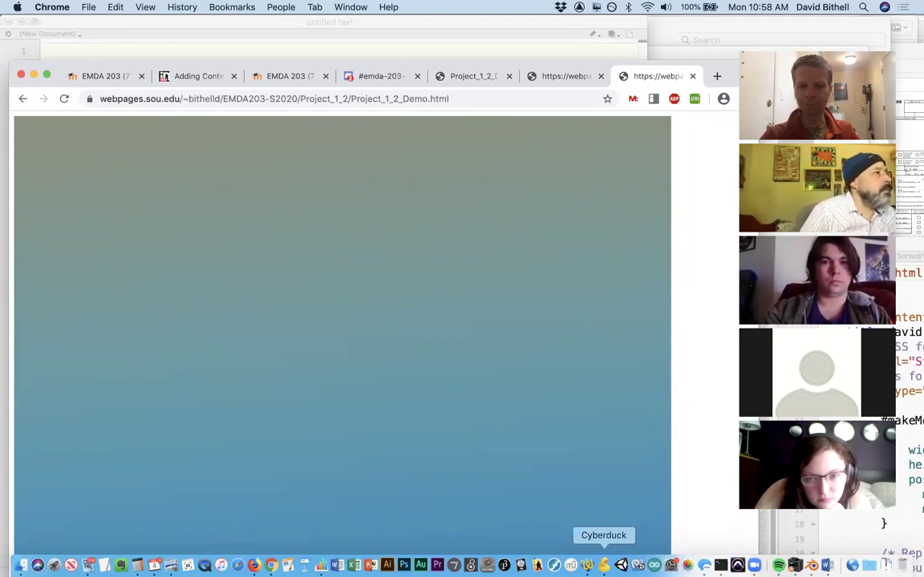
Switch to Cyberduck and repeat the upload of the Project_1_2_Tutorial_2020 folder from the transfer history
left_click(603, 566)
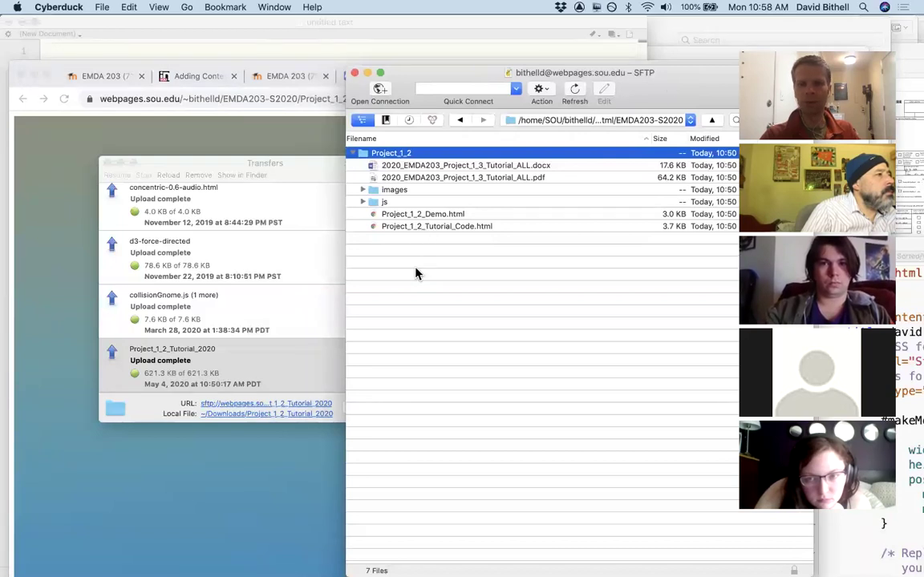
left_click_drag(321, 178, 437, 173)
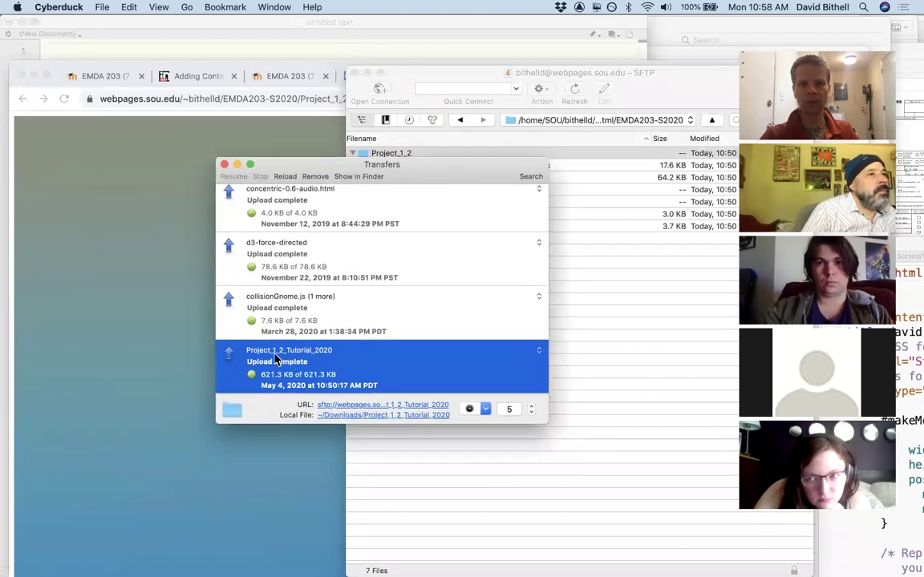
double_click(229, 358)
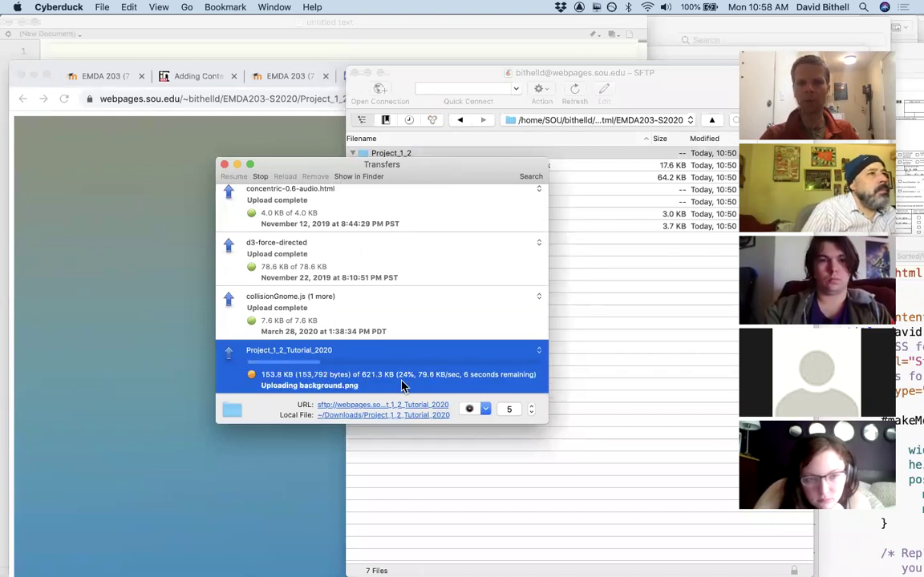
left_click_drag(469, 423, 476, 454)
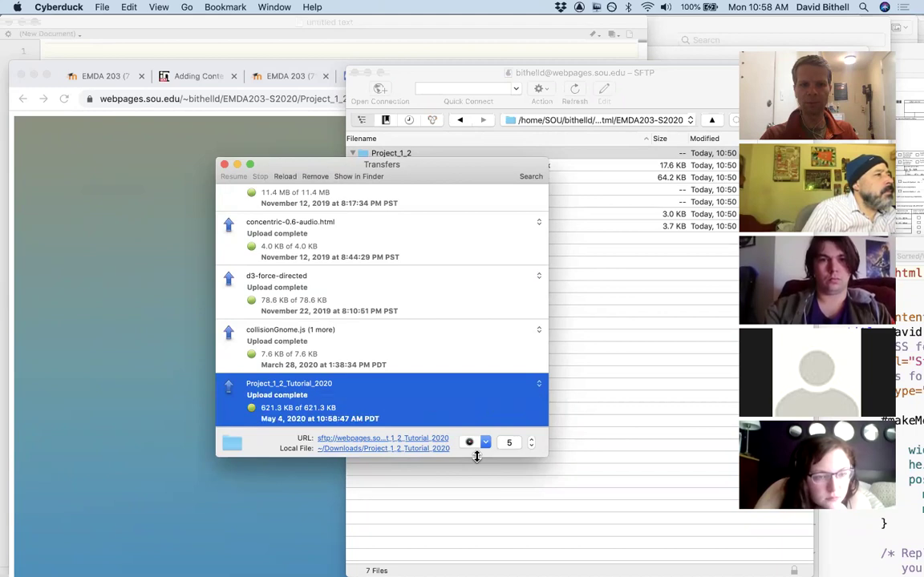
left_click_drag(469, 168, 489, 123)
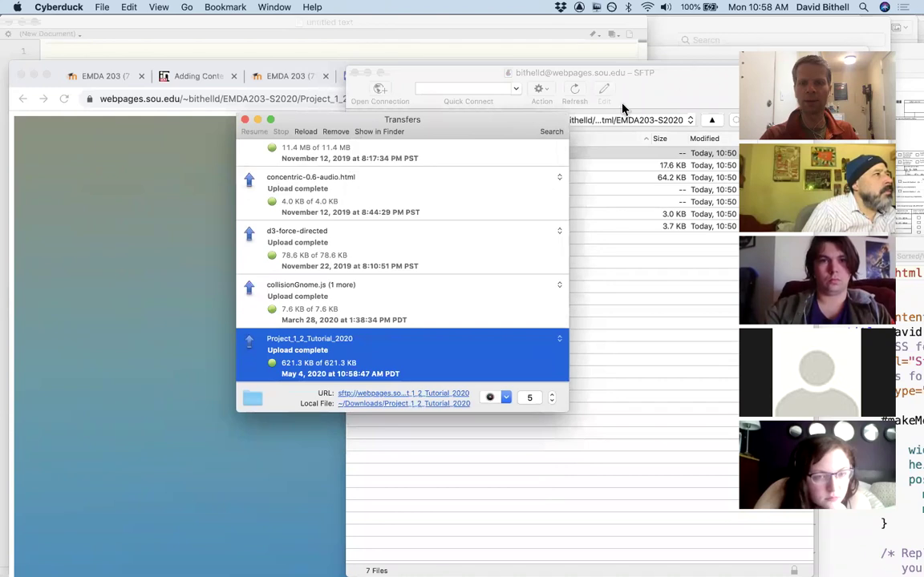
Upload the edited Project_1_2_Demo.html from the local Project_1_2_Tutorial_2020 folder into Project_1_2 on the server, overwriting the remote copy
left_click(469, 79)
left_click_drag(471, 78, 468, 79)
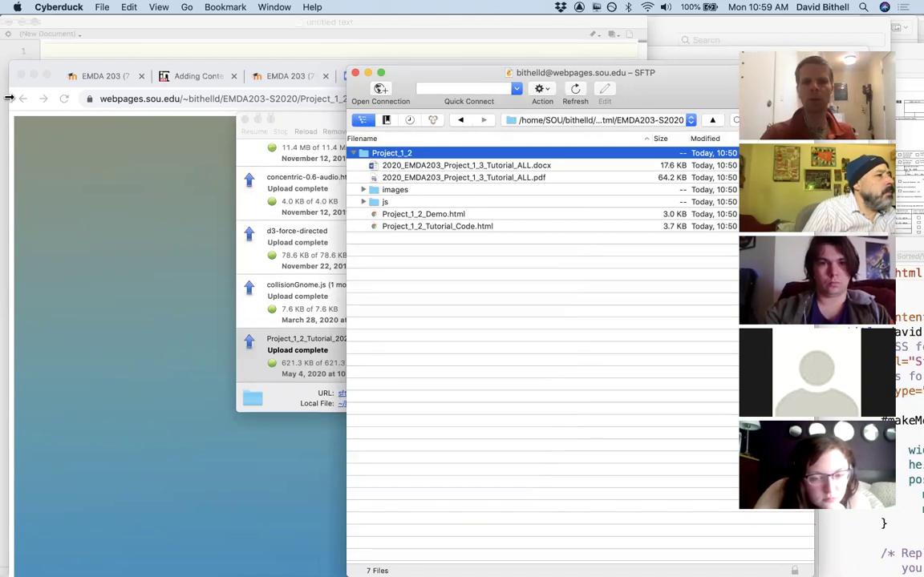
left_click_drag(422, 74, 446, 75)
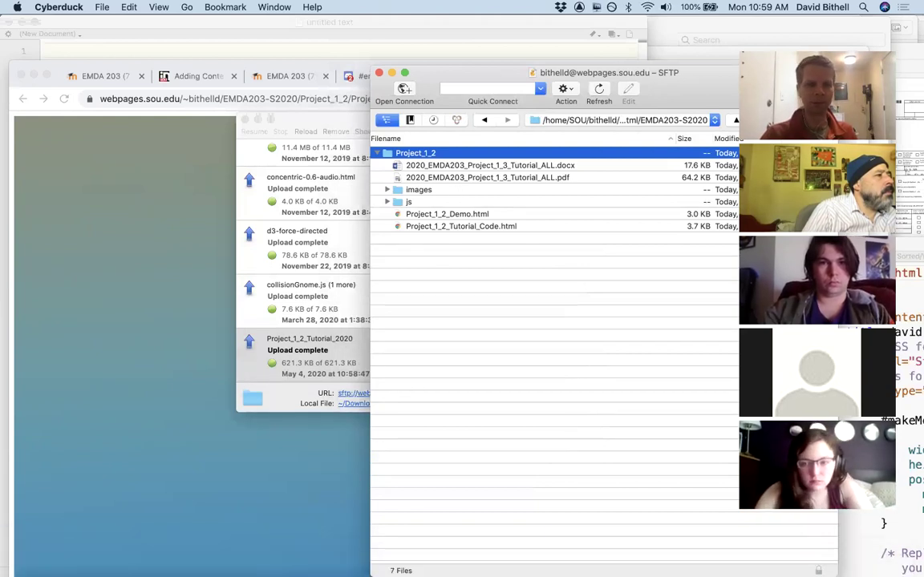
mouse_move(104, 564)
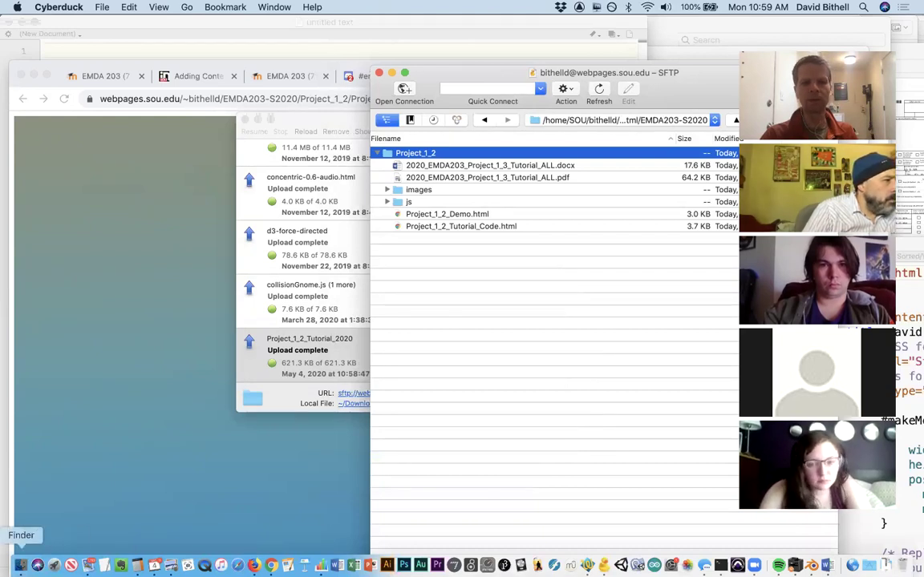
left_click(21, 565)
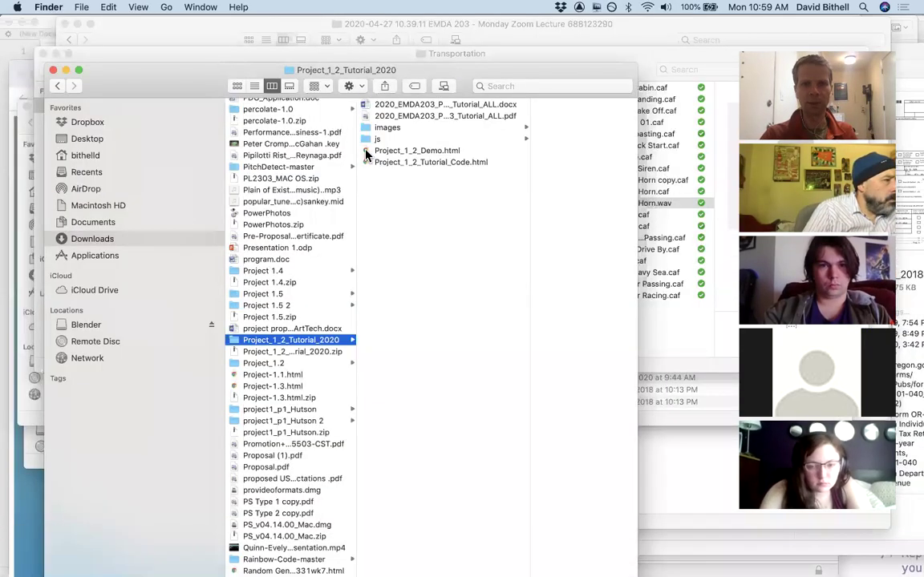
mouse_move(417, 149)
left_mouse_down()
mouse_move(427, 251)
mouse_move(401, 196)
mouse_move(417, 155)
left_mouse_up()
key("super+Tab")
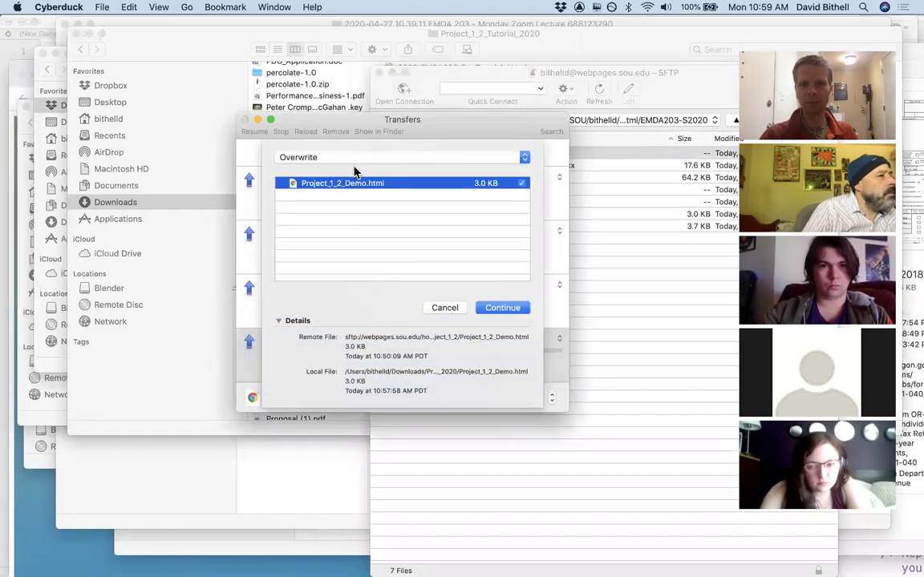
left_click(501, 308)
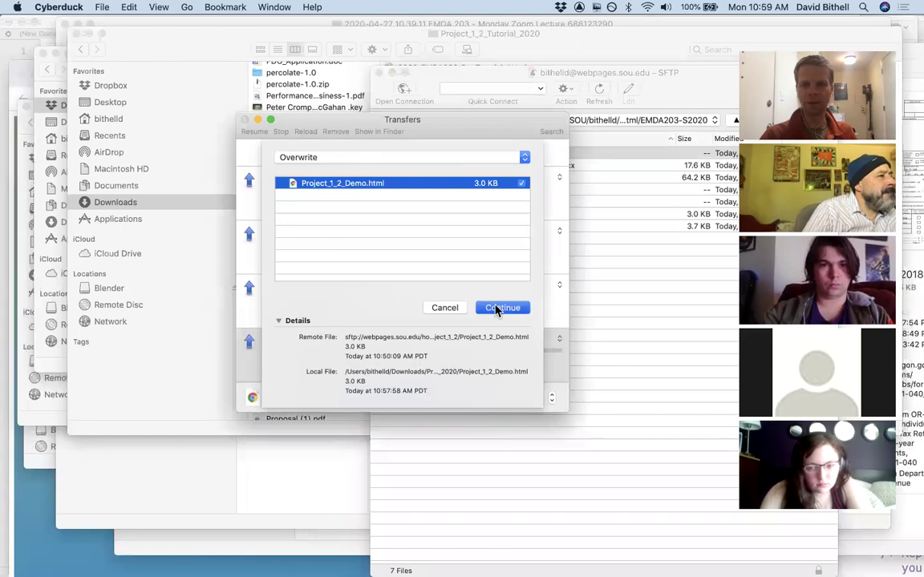
left_click_drag(444, 127, 271, 87)
Switch to TextWrangler and check the file name in the background bitmap path of Project_1_2_Demo.html
mouse_move(270, 565)
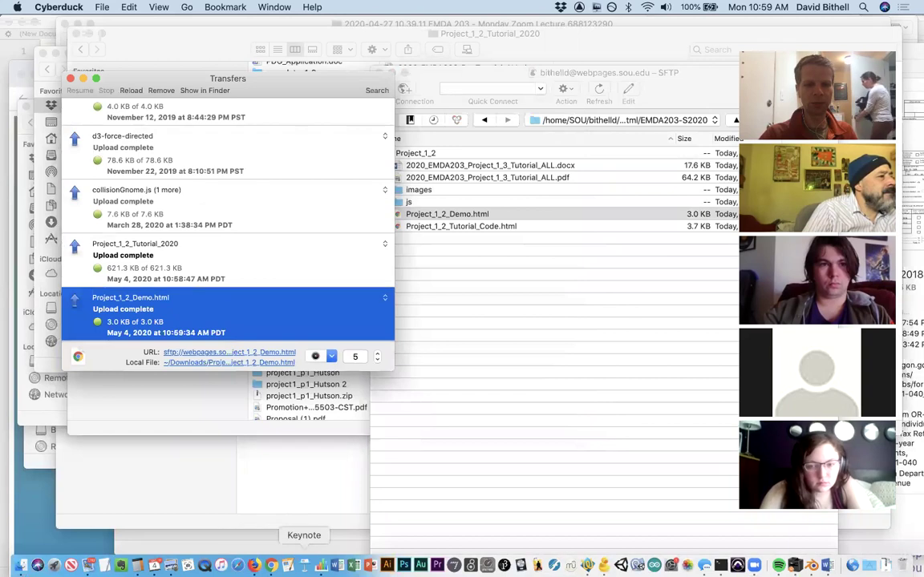
left_click(271, 565)
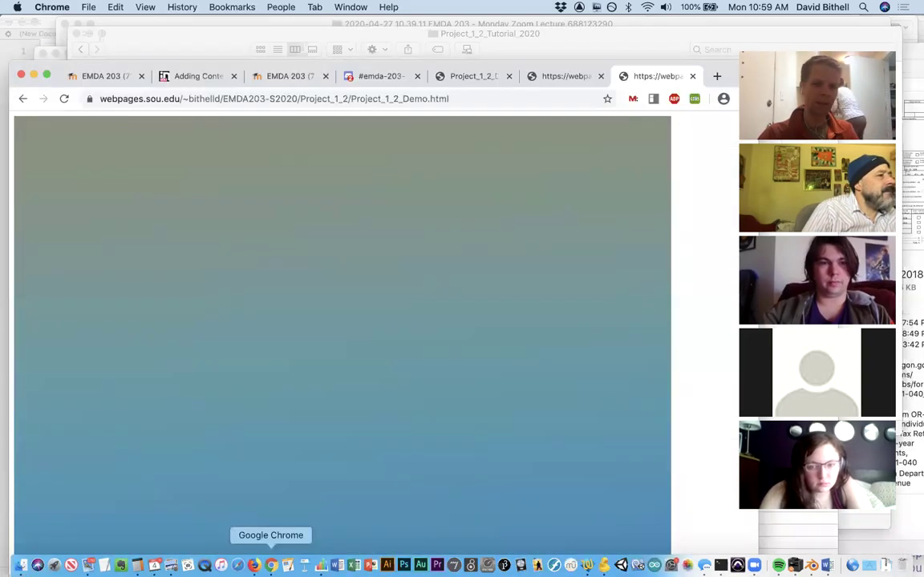
mouse_move(33, 565)
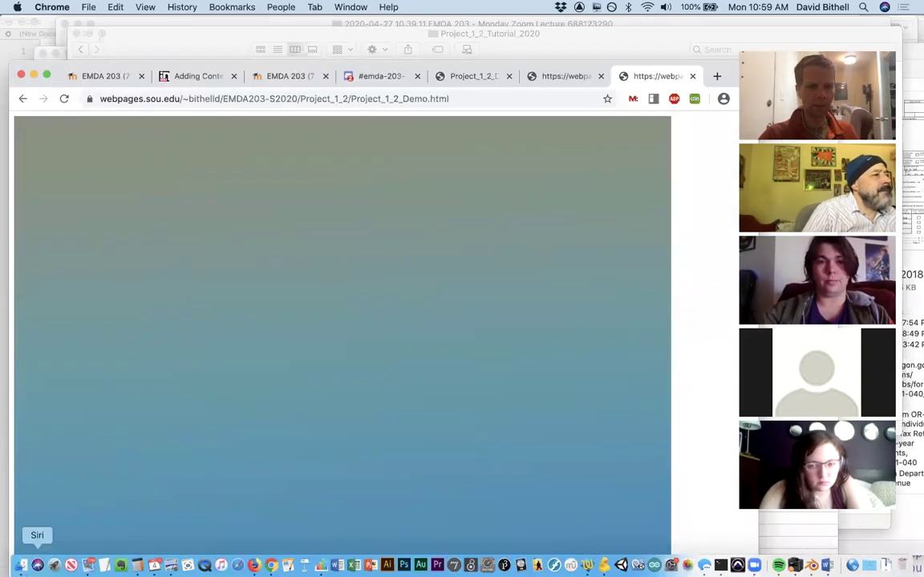
left_click(587, 565)
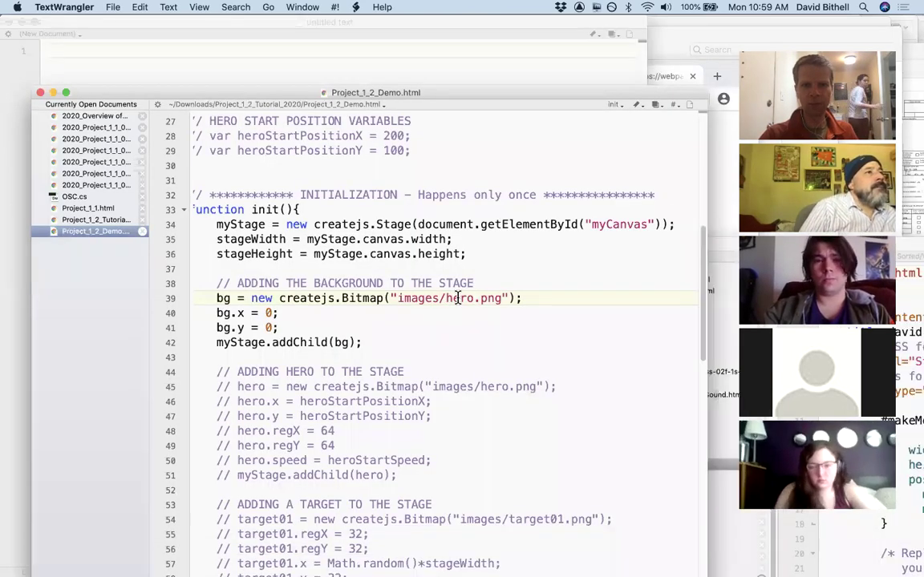
double_click(458, 299)
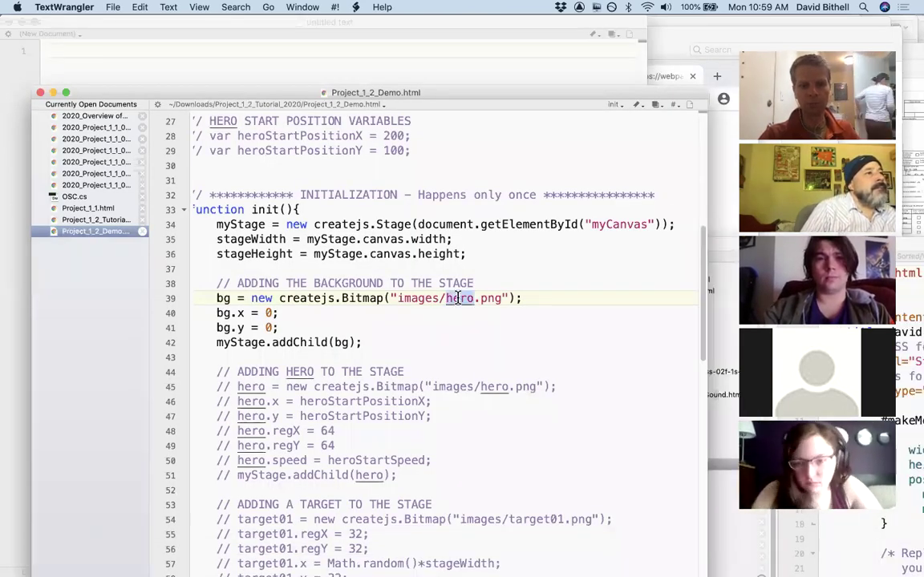
key("Right")
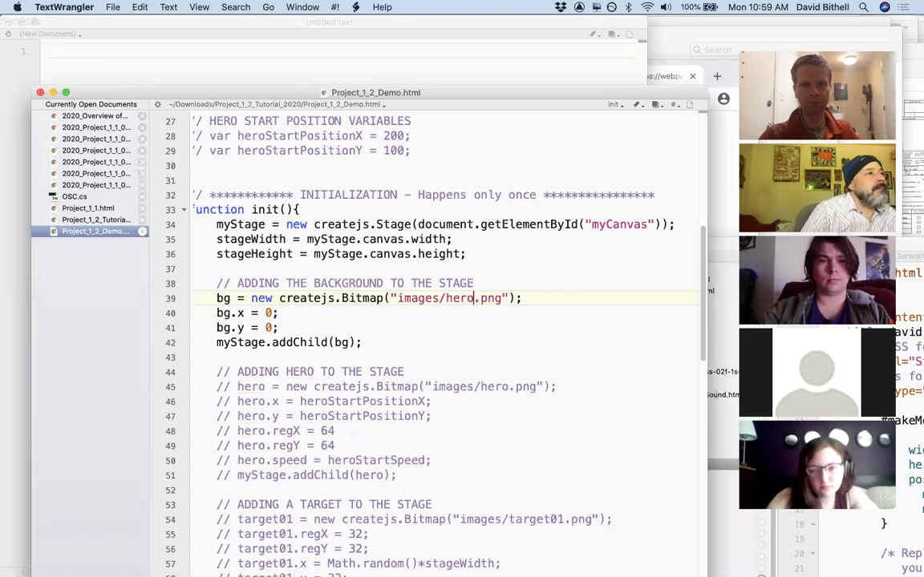
Switch to Google Chrome and reload the online Project_1_2_Demo.html page to check the uploaded edit
key("super+Tab")
key("super+Tab")
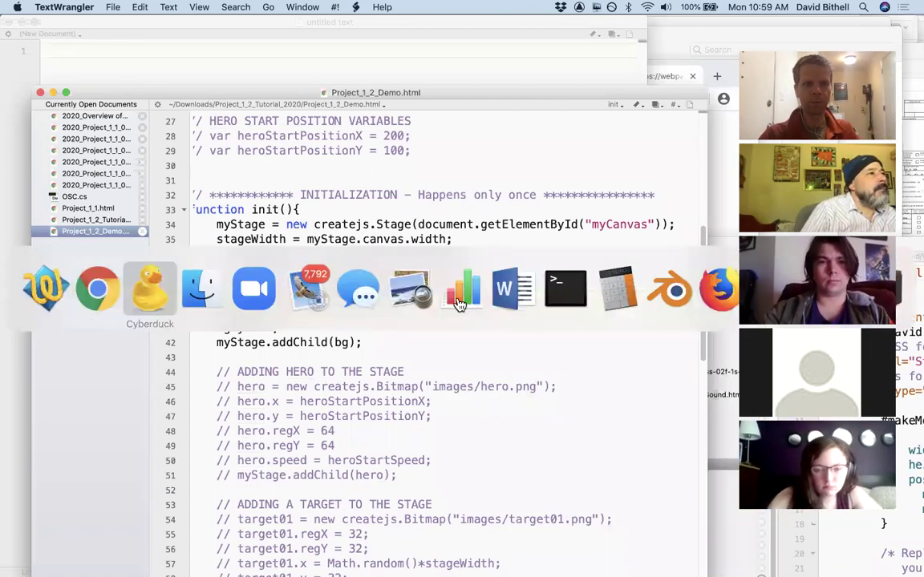
key("super+shift+Tab")
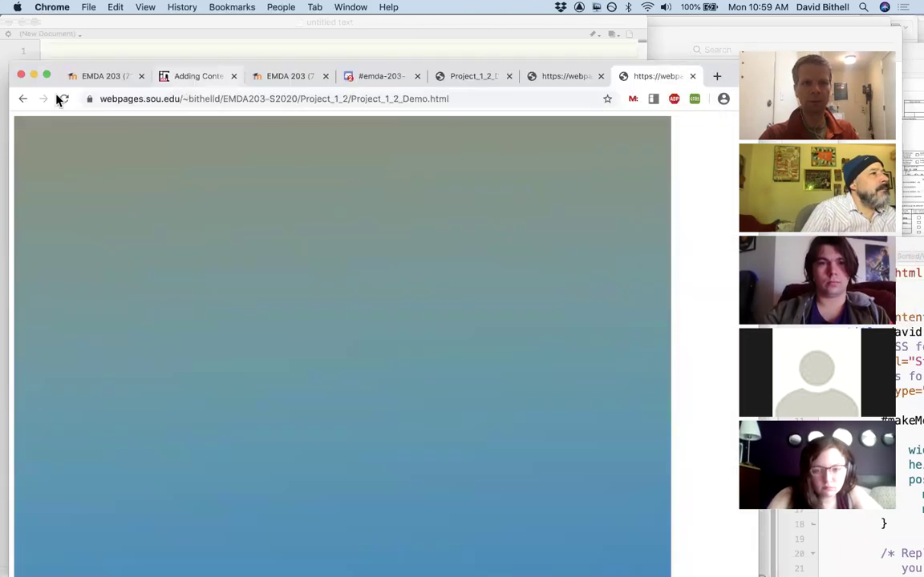
left_click(62, 98)
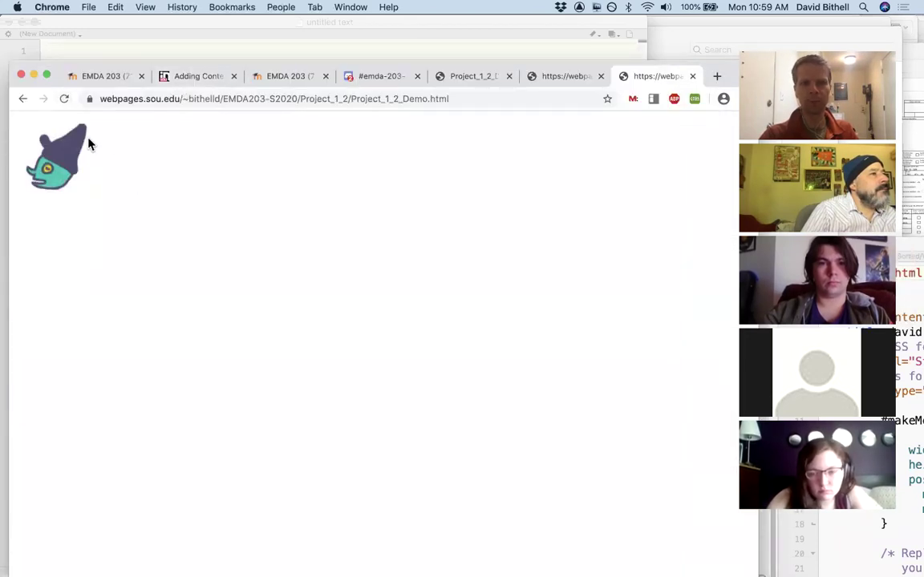
left_click_drag(731, 74, 727, 71)
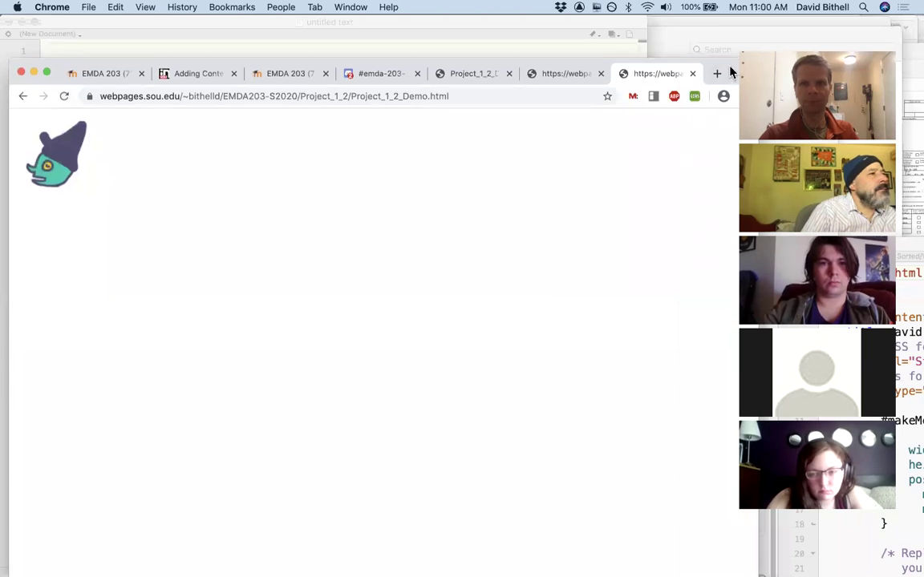
Switch to TextWrangler, set the background bitmap path to images/background.png, and save Project_1_2_Demo.html over the version on disk
mouse_move(404, 565)
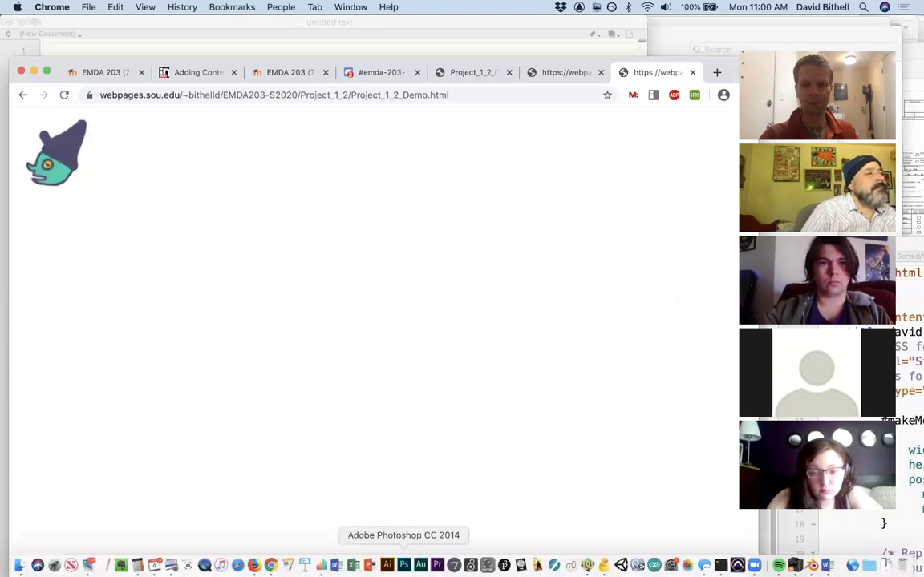
left_click(587, 566)
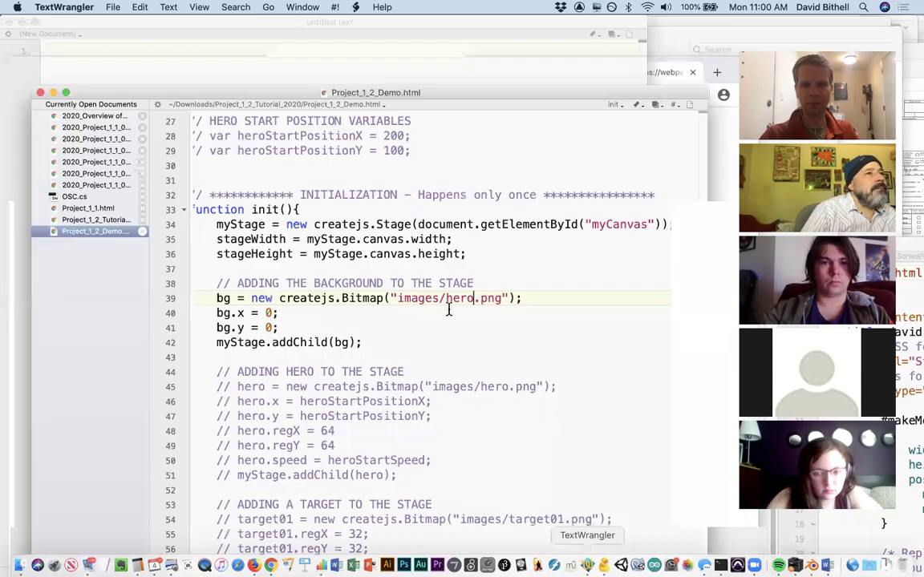
double_click(454, 297)
type("background")
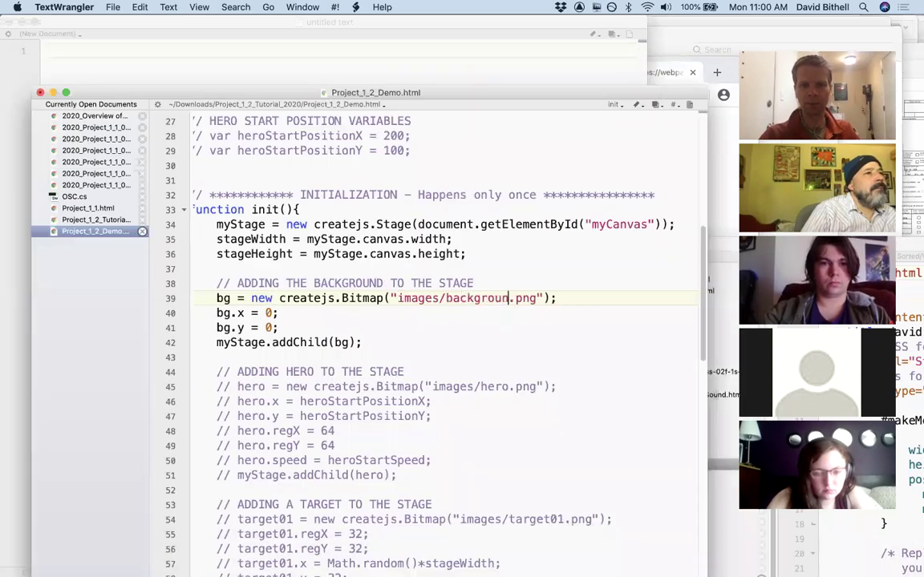
key("super+s")
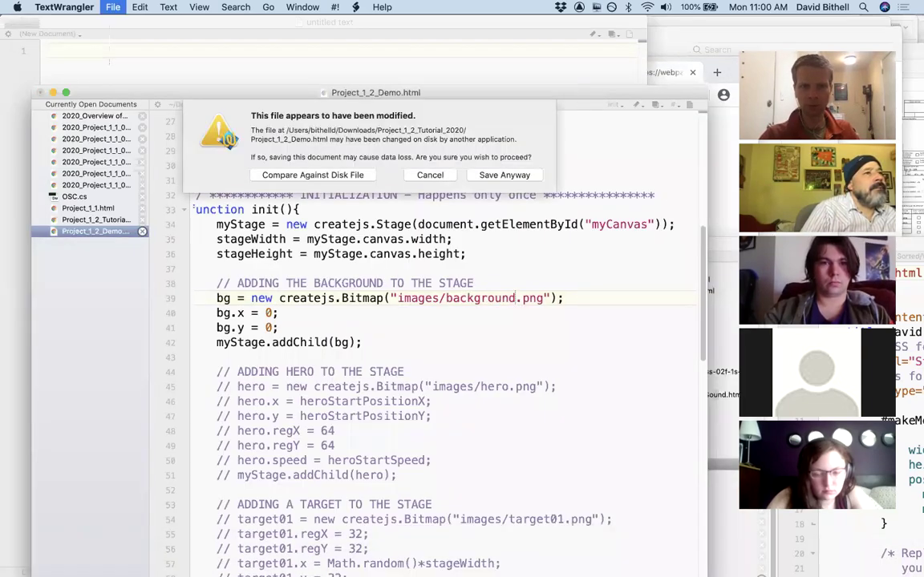
left_click(504, 175)
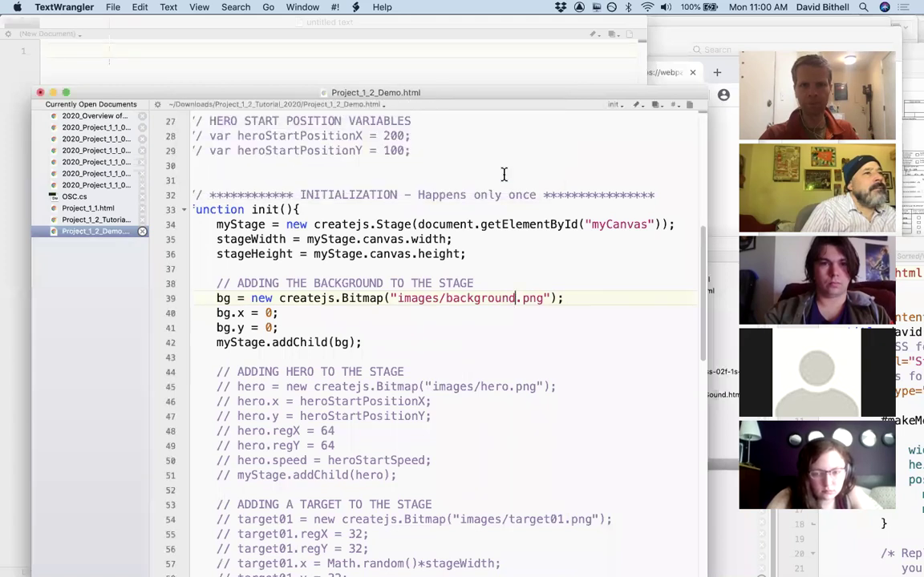
Repeat the Project_1_2_Demo.html upload from Cyberduck's transfer history and reload its online page in Google Chrome
left_click(604, 566)
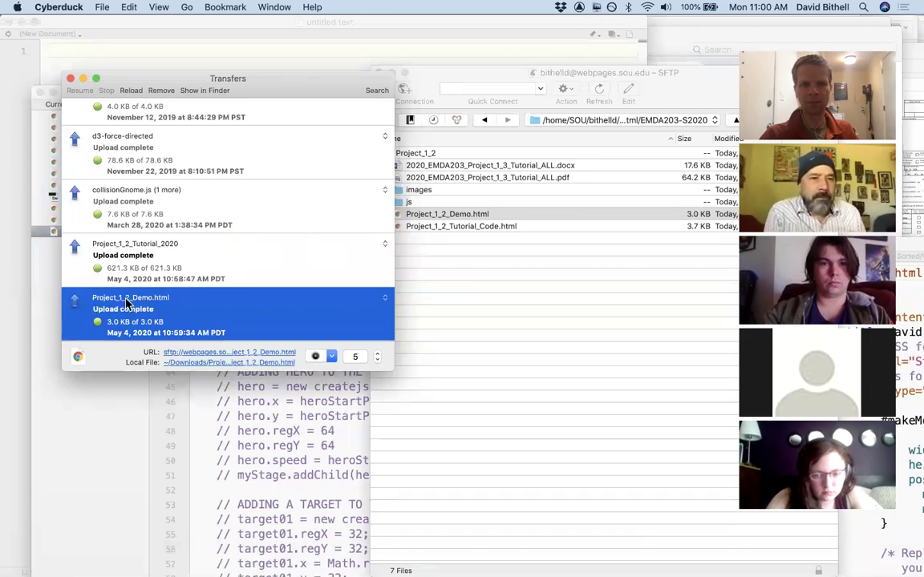
double_click(73, 302)
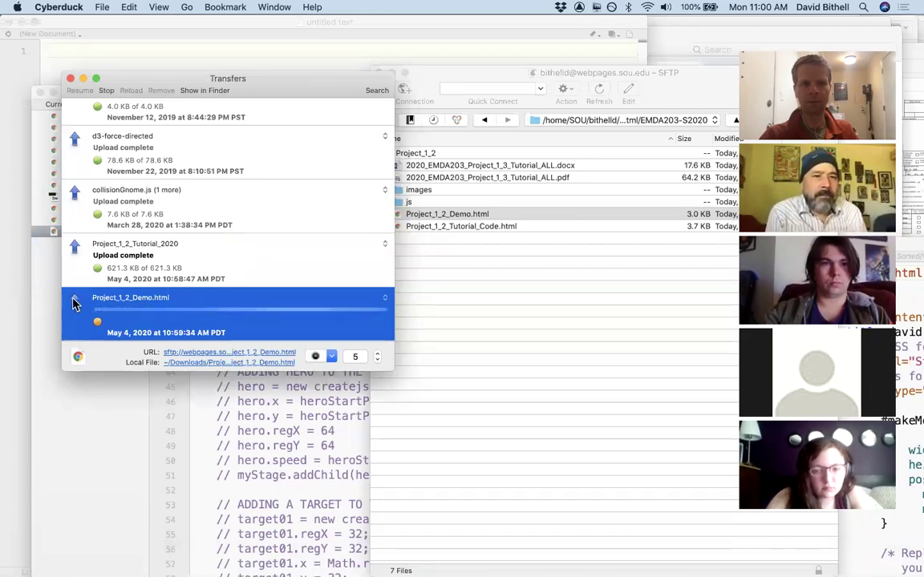
key("Return")
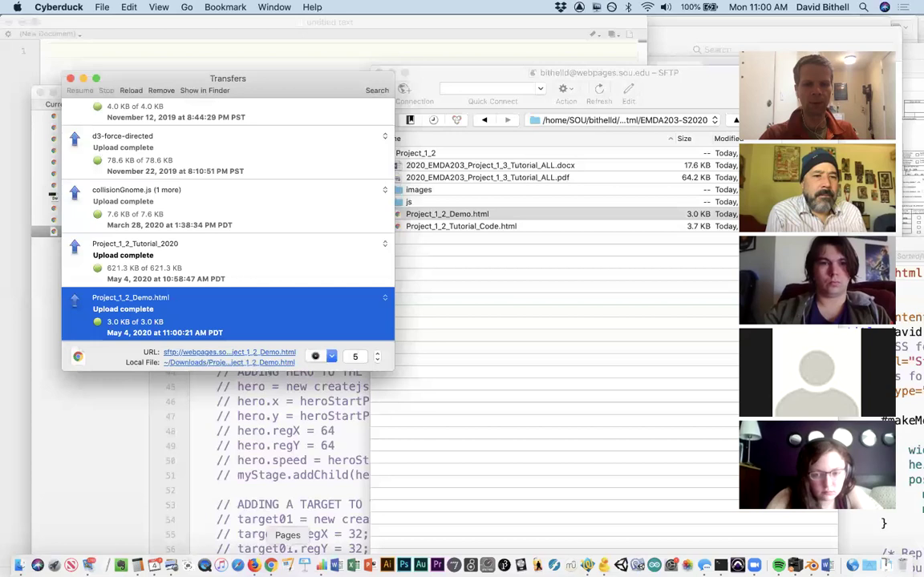
left_click(269, 513)
left_click(64, 95)
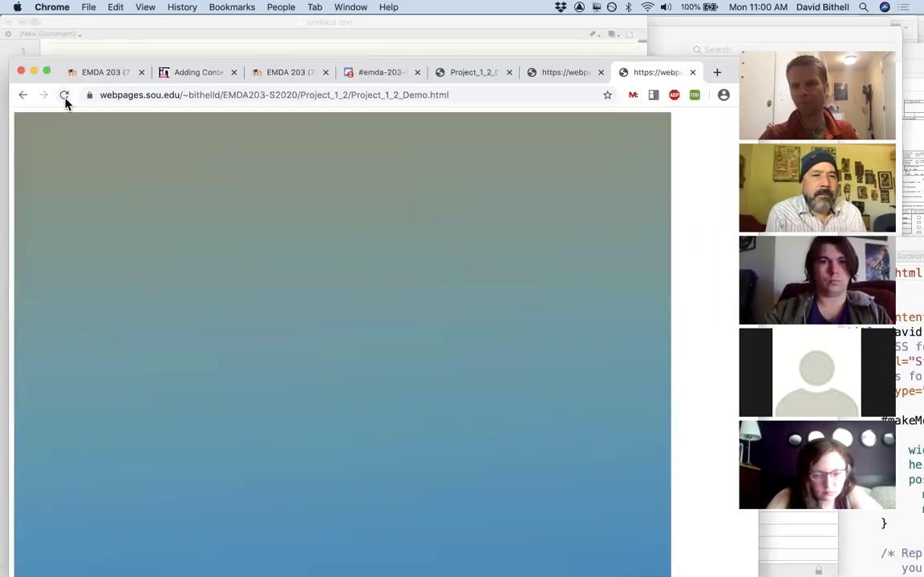
Switch to Cyberduck and arrange its windows so the server file browser is fully visible in front of the Transfers window
mouse_move(450, 565)
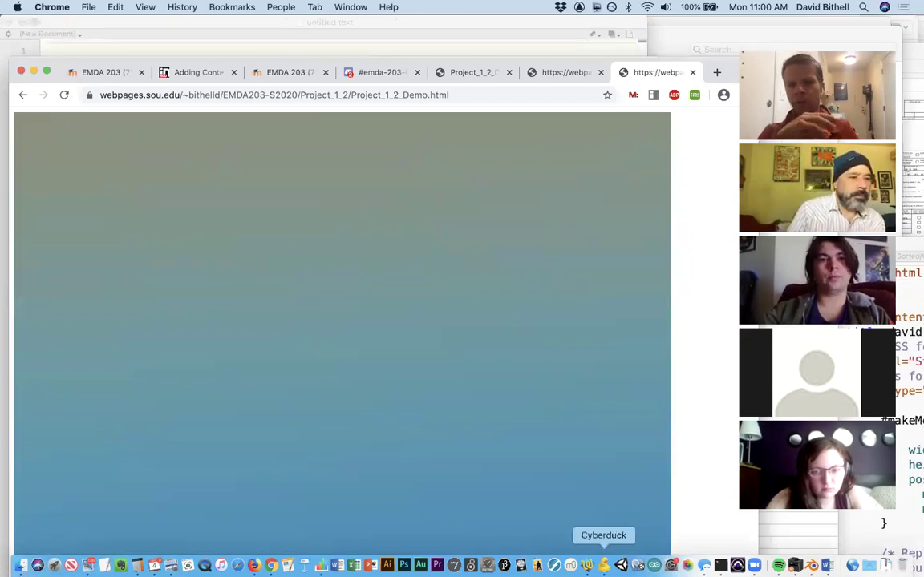
left_click(603, 566)
left_click(563, 455)
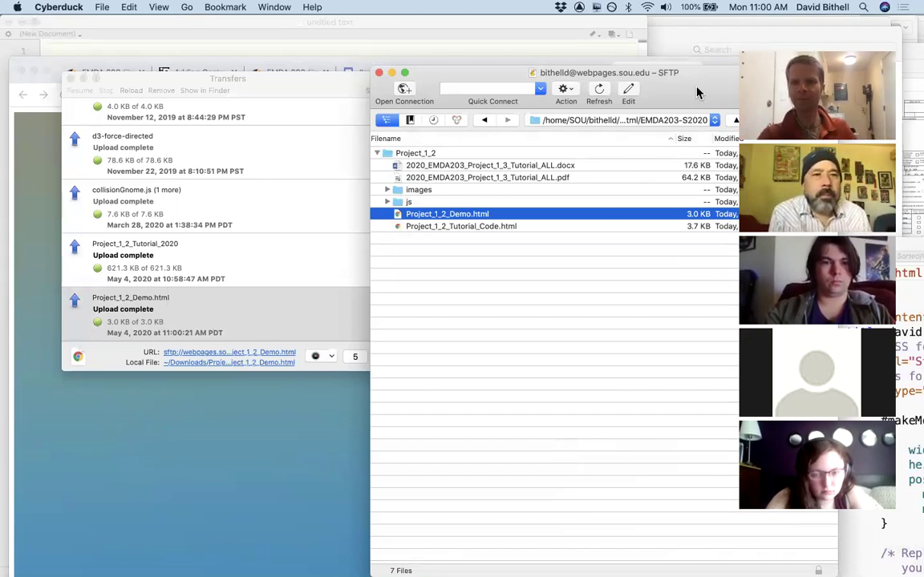
left_click_drag(695, 87, 596, 109)
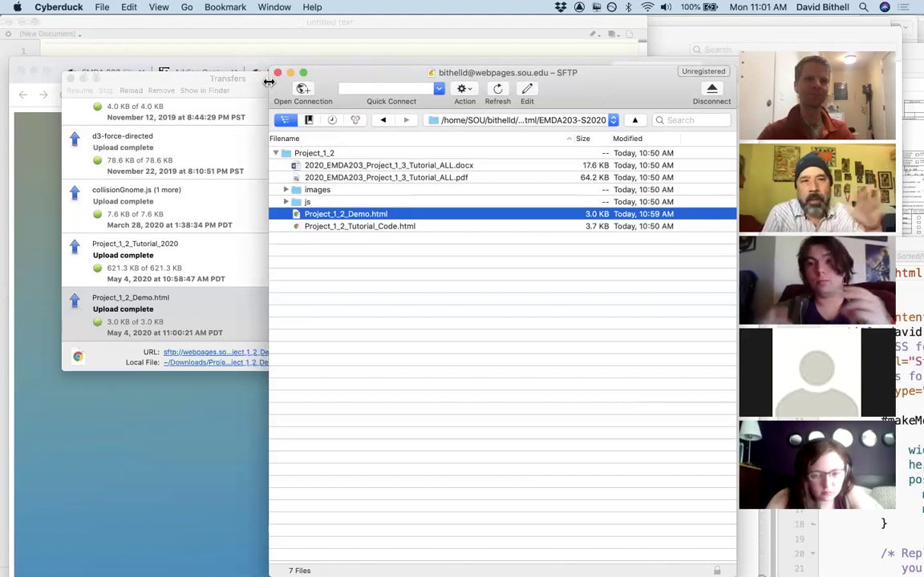
left_click_drag(139, 80, 461, 197)
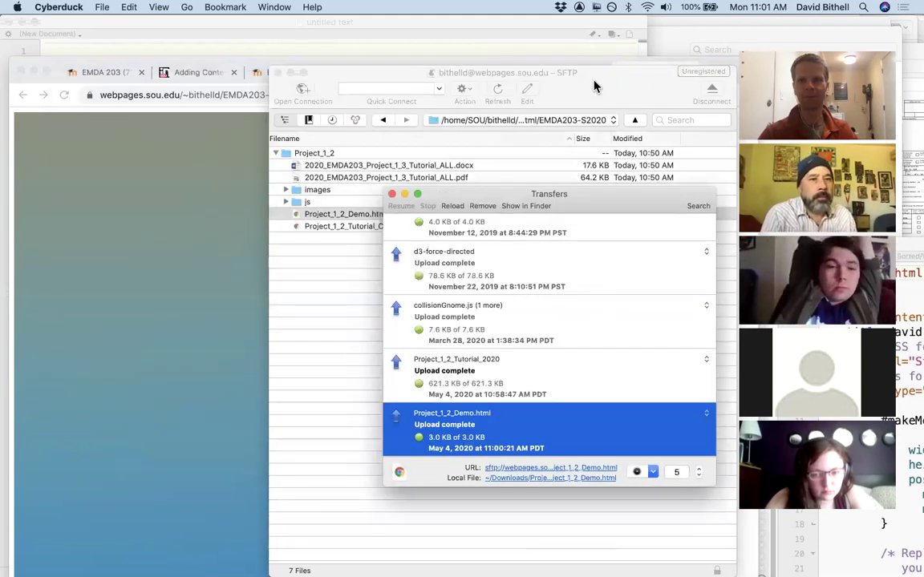
left_click(594, 86)
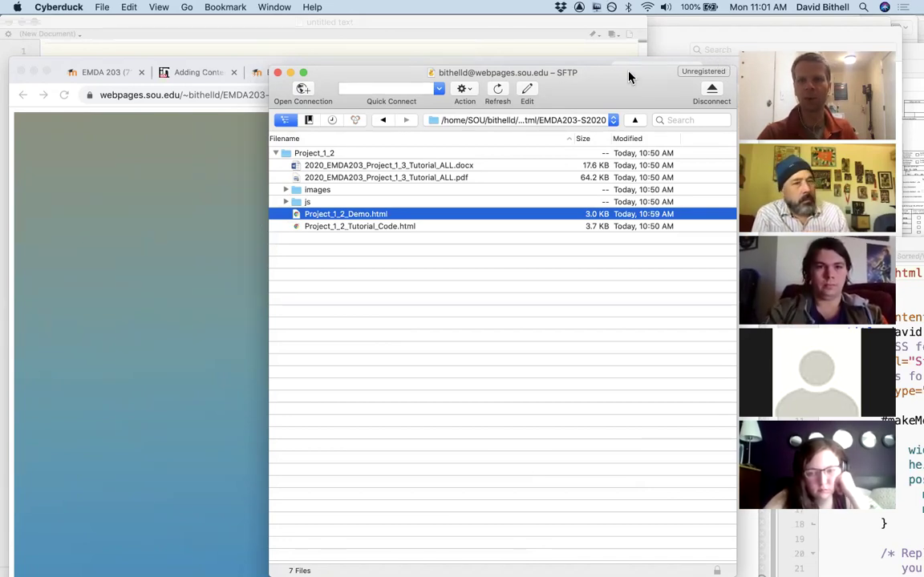
Move the Cyberduck file browser aside, switch to Google Chrome and show the local copy of Project_1_2_Demo.html
left_click_drag(630, 83, 718, 79)
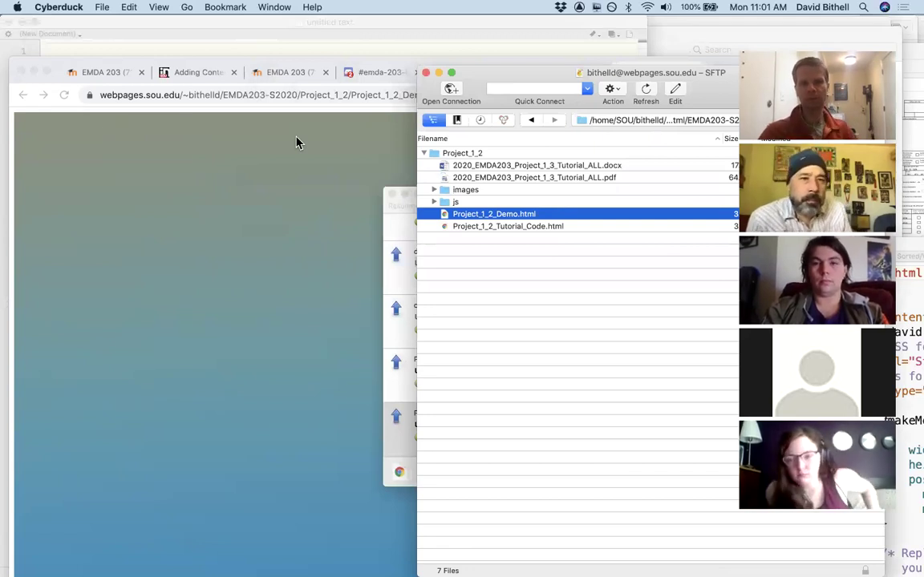
left_click(336, 150)
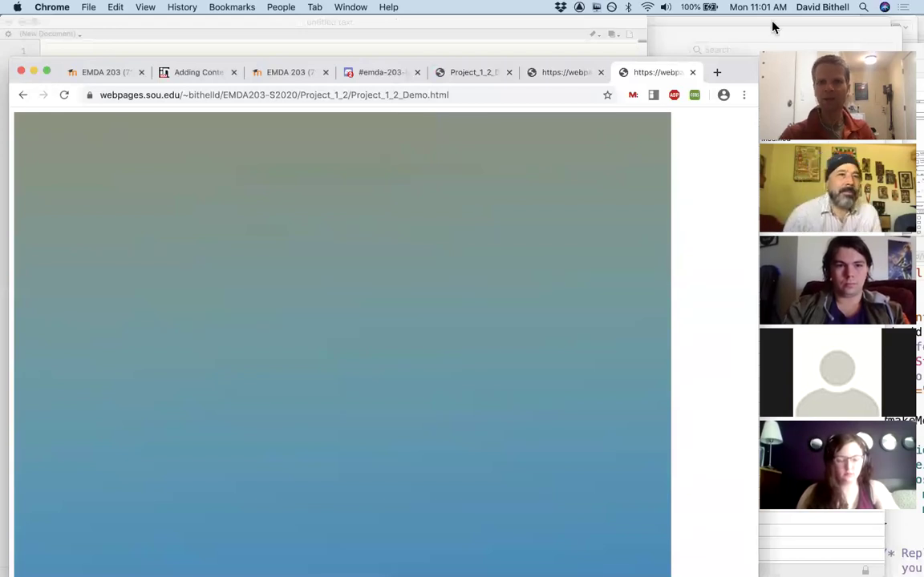
left_click(474, 81)
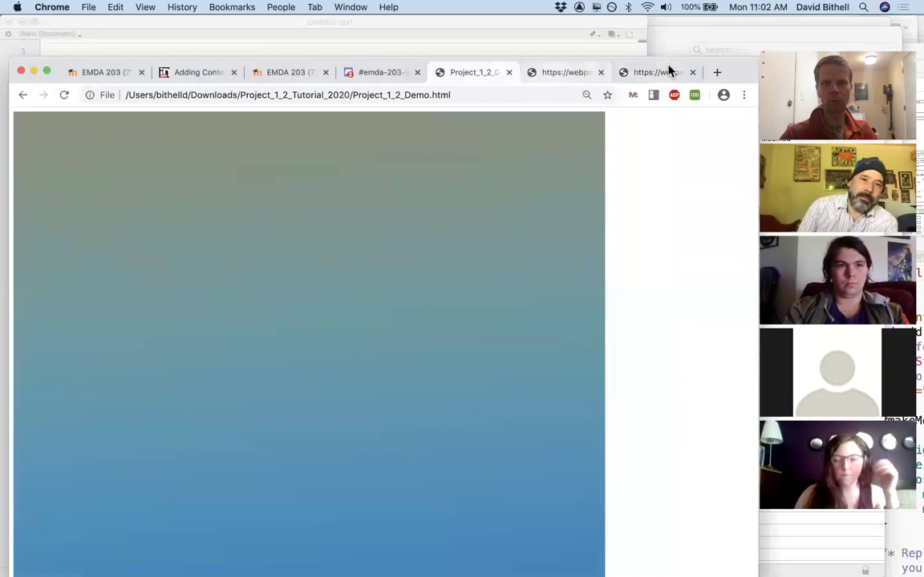
left_click_drag(744, 73, 746, 71)
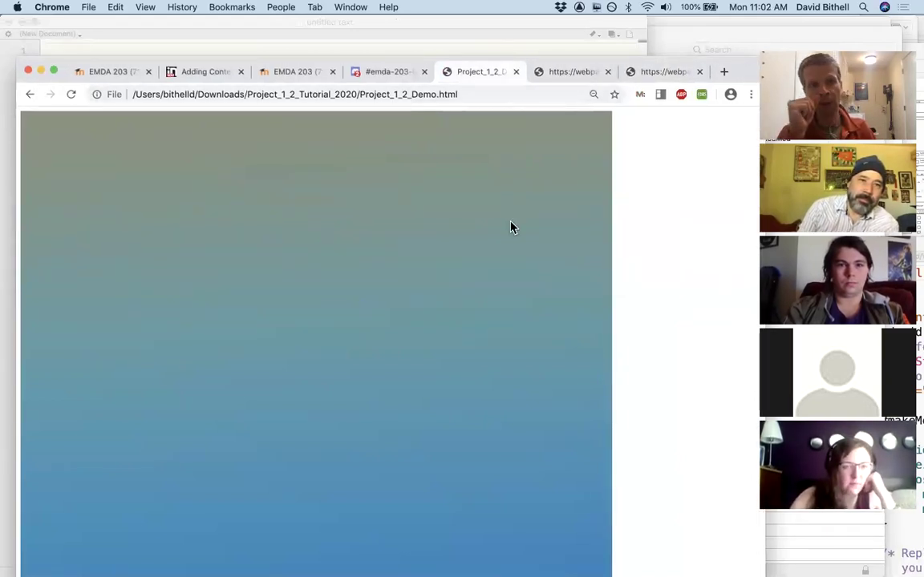
Check the local Project_1_2_Tutorial_2020 folder in Finder, and switch to TextWrangler to show the beginning of Project_1_2_Demo.html in a slightly wider window
mouse_move(137, 565)
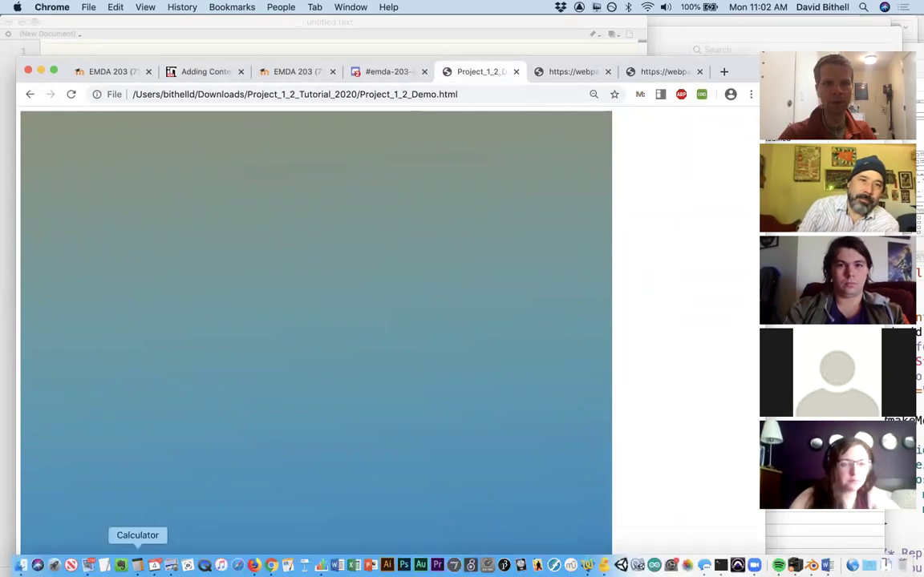
left_click(21, 566)
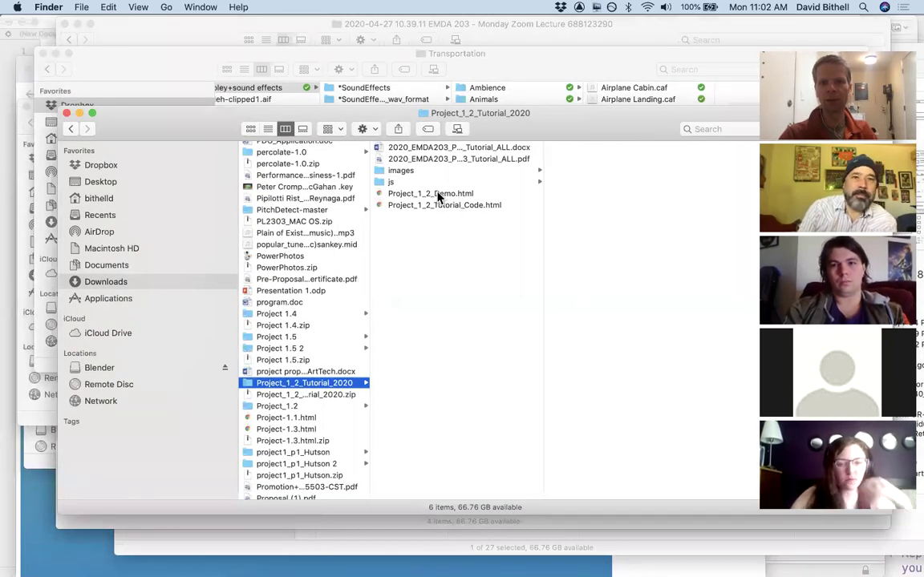
mouse_move(571, 566)
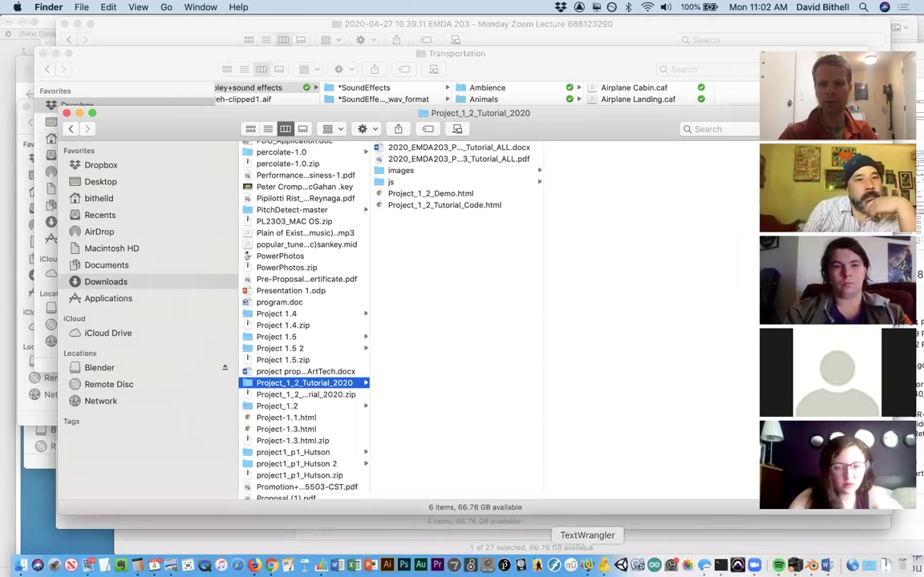
left_click(588, 565)
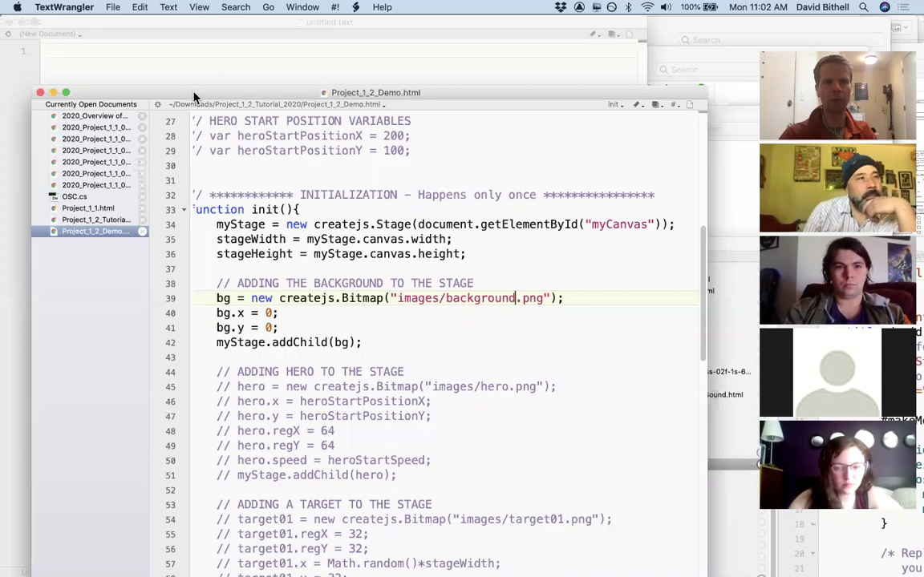
scroll(295, 176, "up", 10)
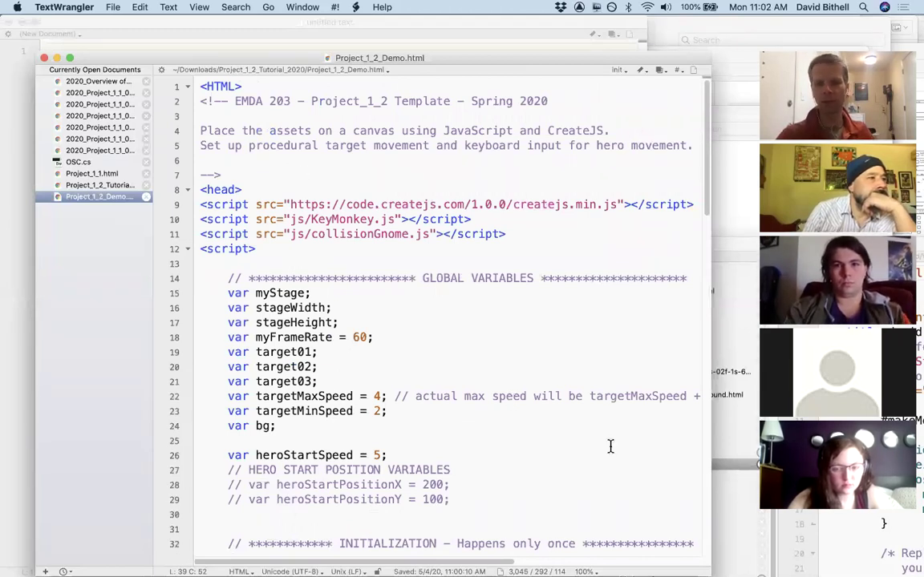
left_click_drag(712, 565, 732, 558)
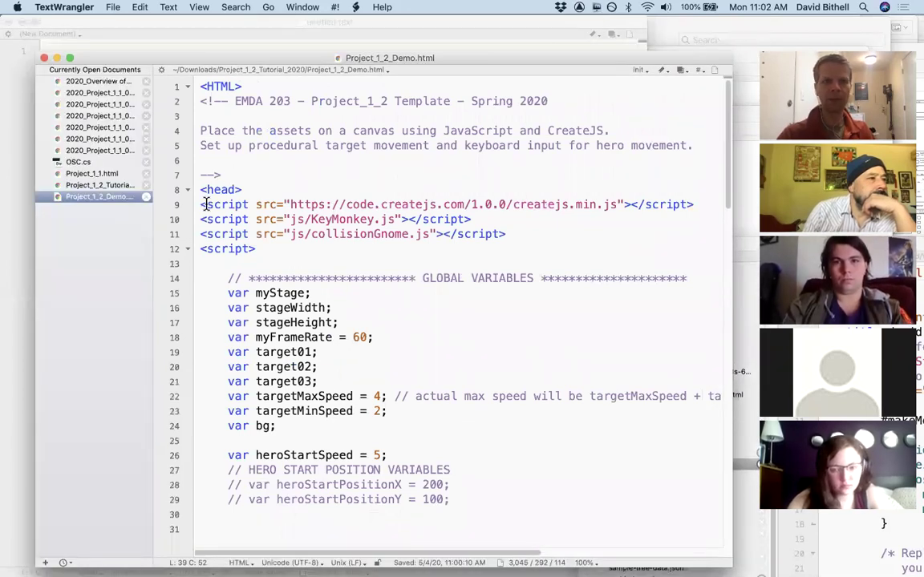
Highlight the online createjs.min.js script line, followed by the local js/KeyMonkey.js and js/collisionGnome.js script lines in the head section
left_click_drag(199, 203, 696, 206)
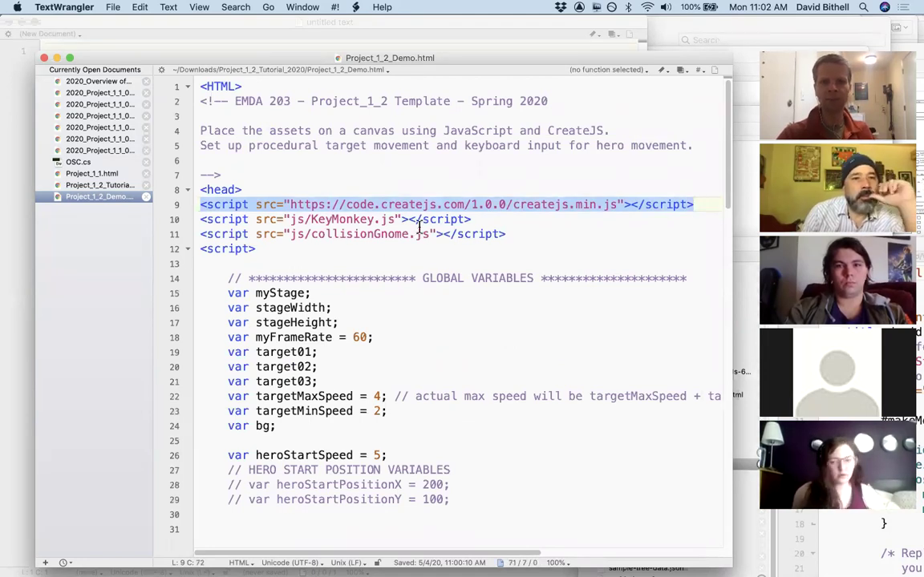
left_click_drag(506, 234, 190, 220)
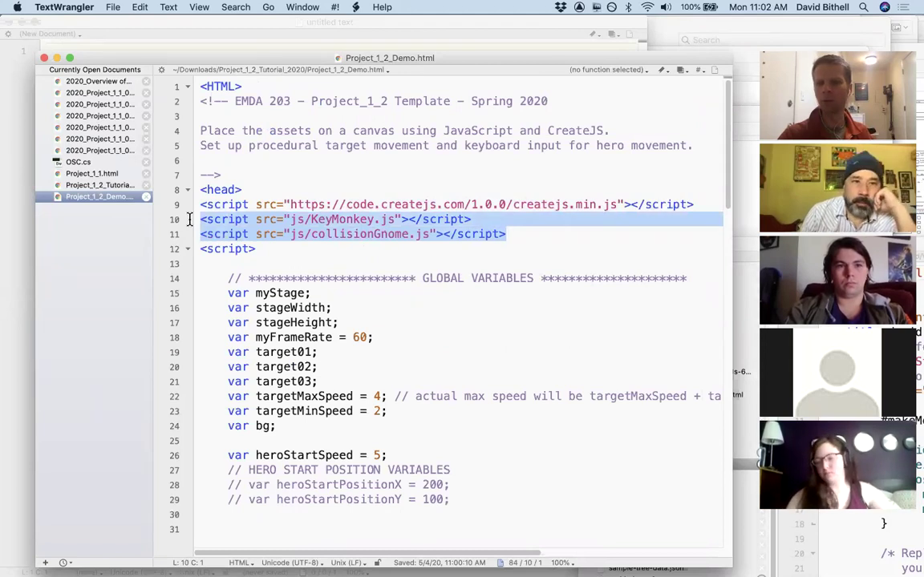
left_click_drag(204, 221, 498, 223)
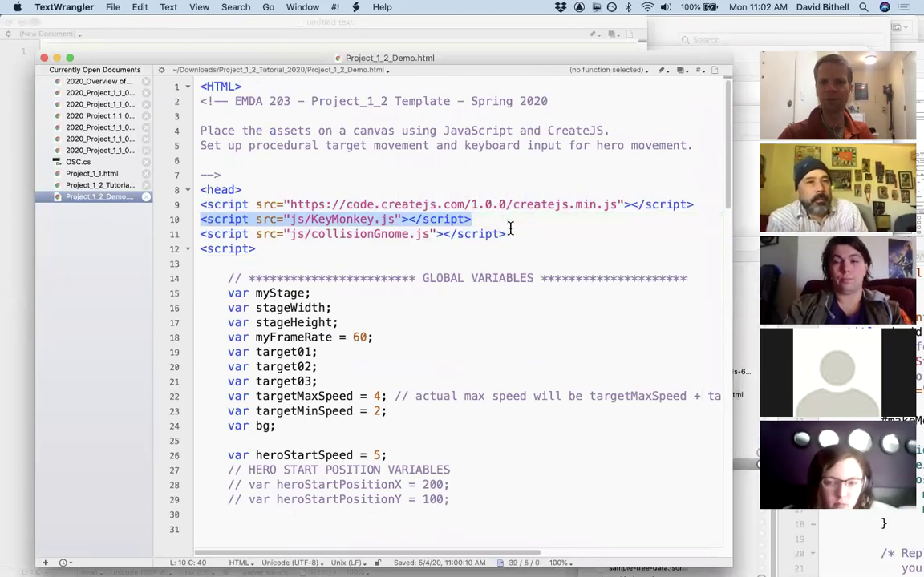
left_click_drag(516, 234, 202, 219)
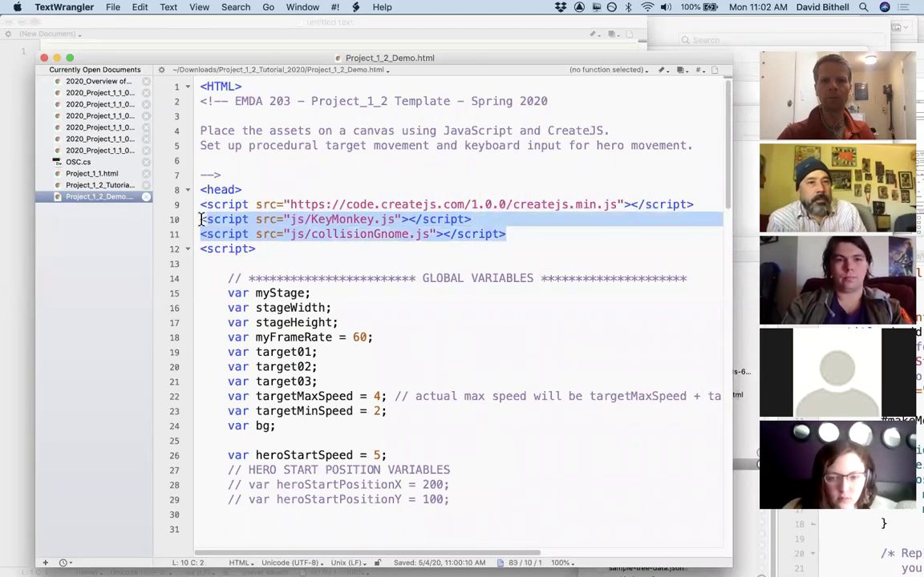